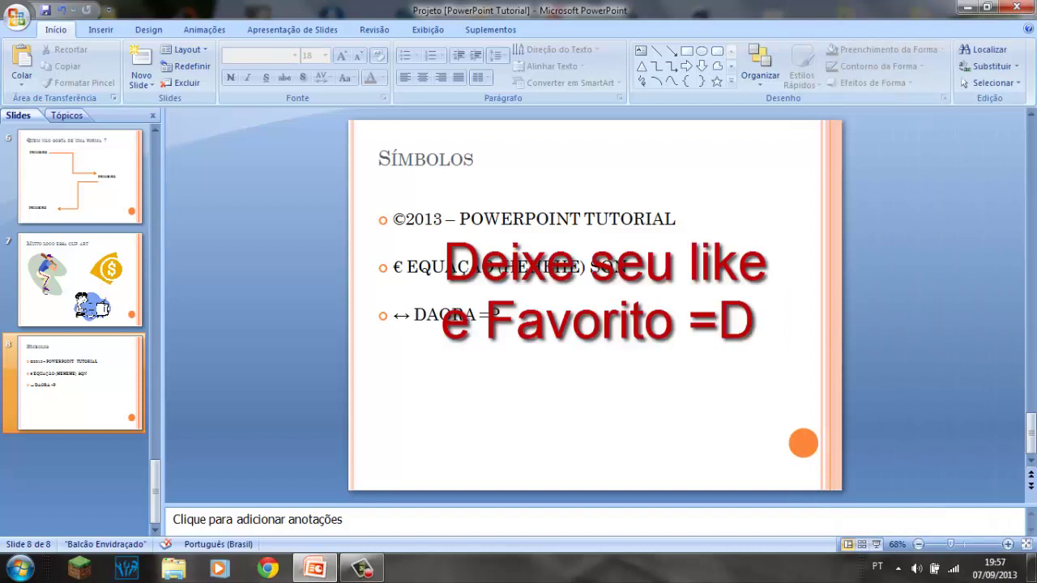
# Step: Insert a new Title and Content slide as slide 9 after the Símbolos slide
pyautogui.click(141, 61)
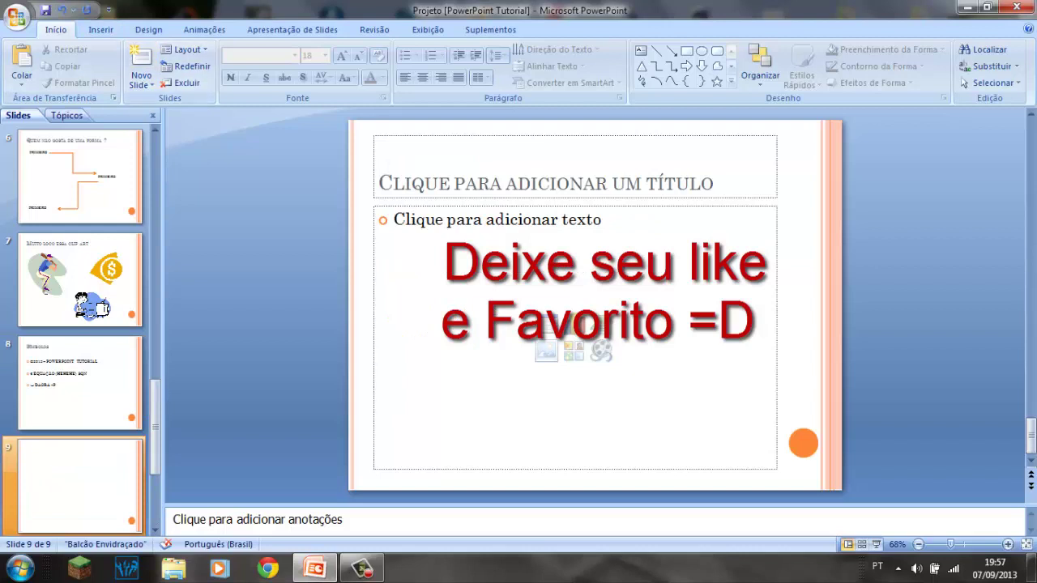
# Step: Enter 'Transições entre slides e legais' as slide 9's title and move into the body placeholder
pyautogui.click(377, 178)
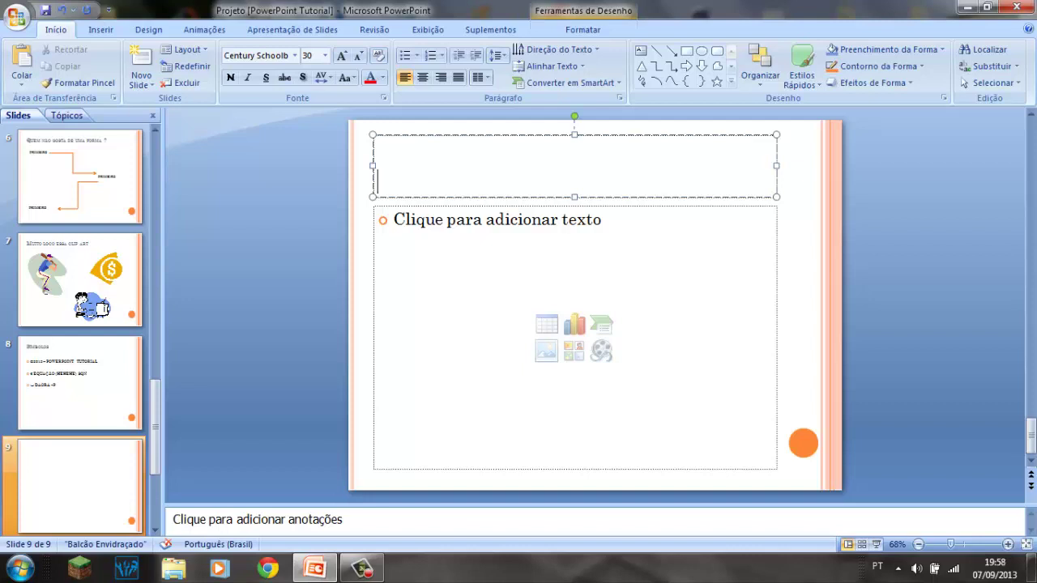
pyautogui.write('T')
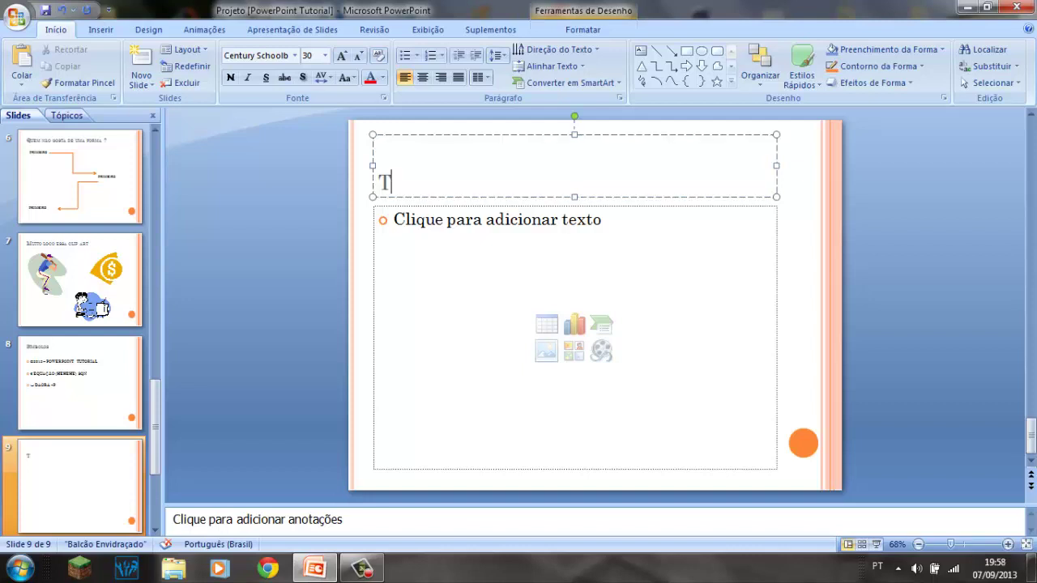
pyautogui.write('ransi')
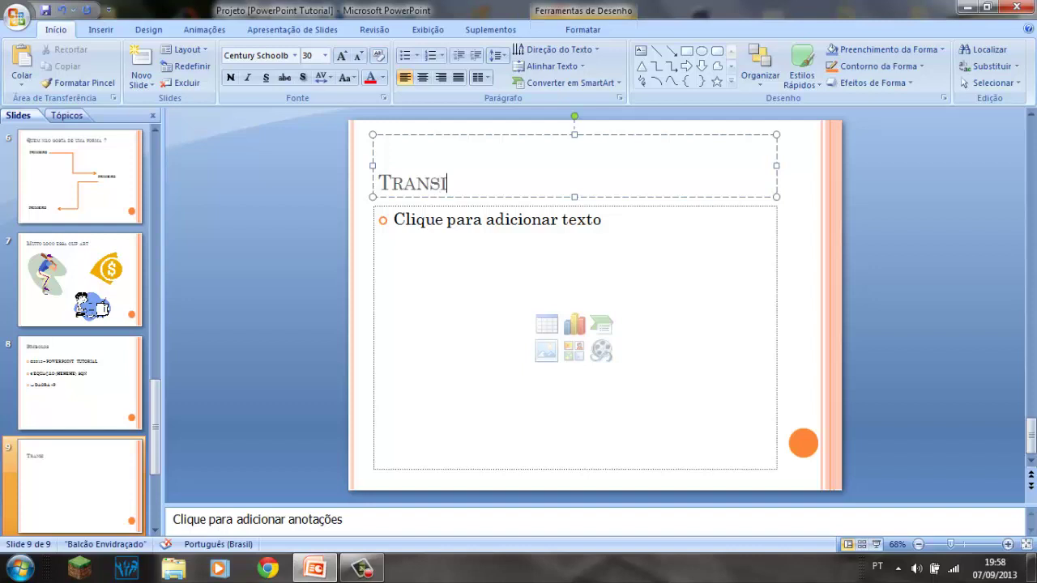
pyautogui.write('ções entra')
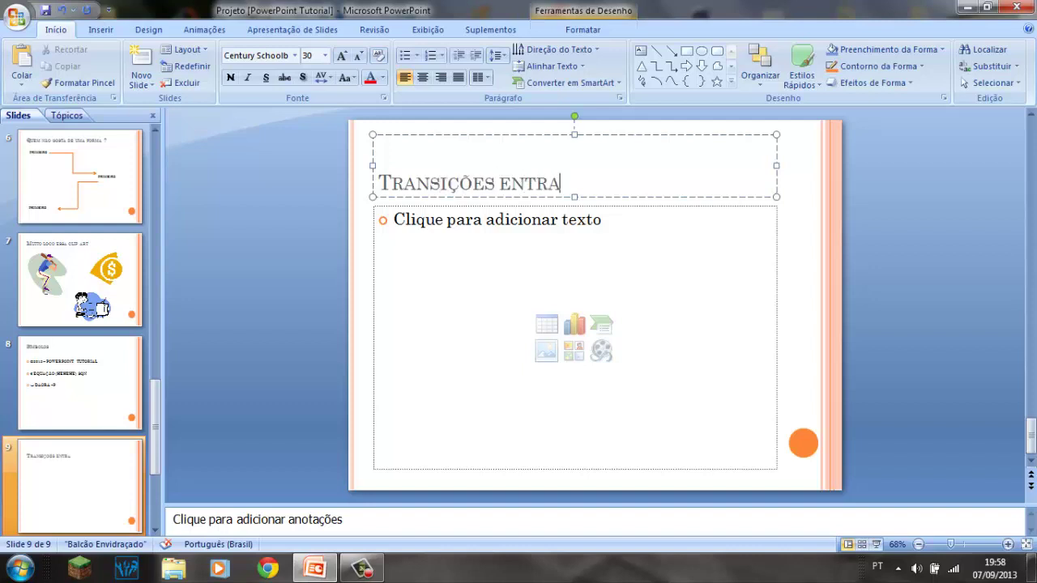
pyautogui.press('BackSpace')
pyautogui.write('e slides')
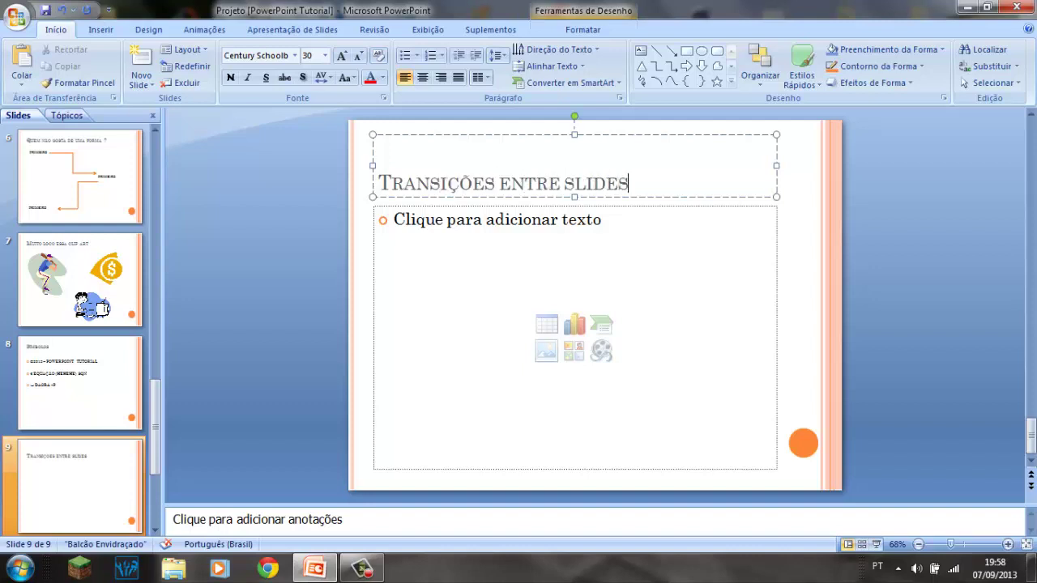
pyautogui.write(' e legais')
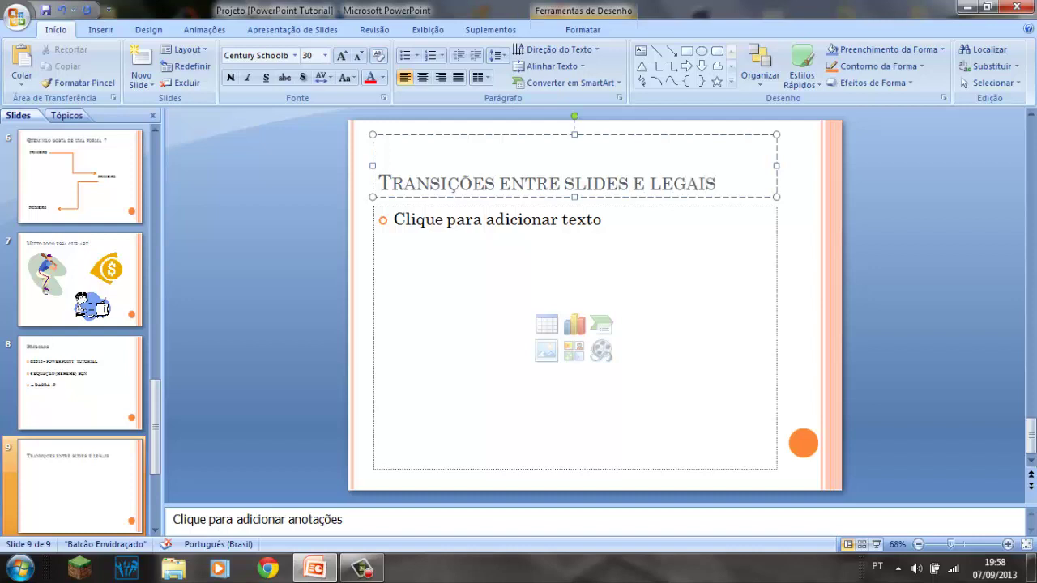
pyautogui.hotkey('ctrl', 'Return')
pyautogui.click(716, 183)
pyautogui.hotkey('ctrl', 'Return')
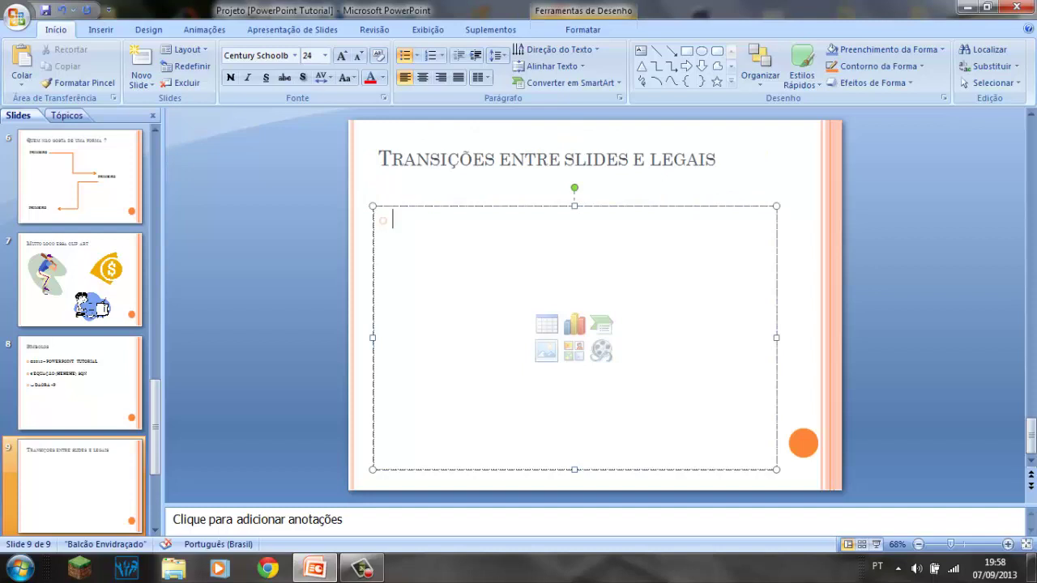
# Step: Write 'Lembre sempre disso !' in the body and move its text box up under the title
pyautogui.write('lembre ')
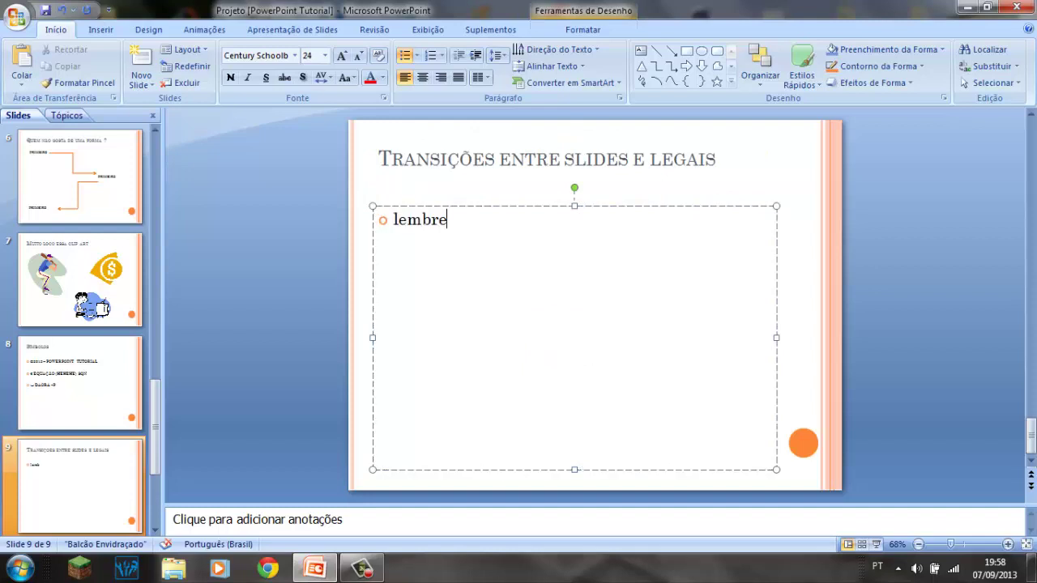
pyautogui.write('sempre di')
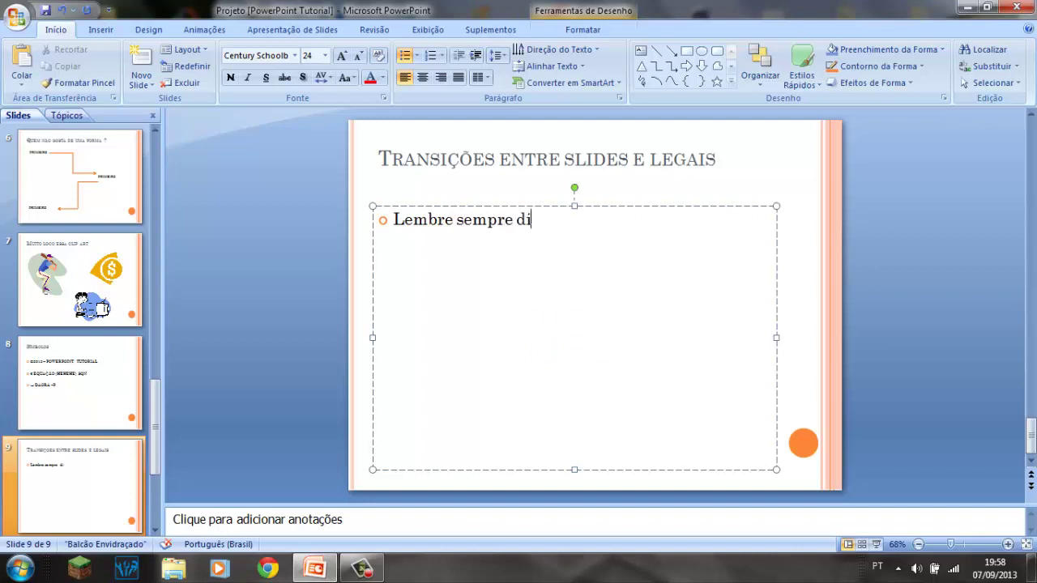
pyautogui.write('sso !')
pyautogui.moveTo(486, 206); pyautogui.dragTo(485, 175)
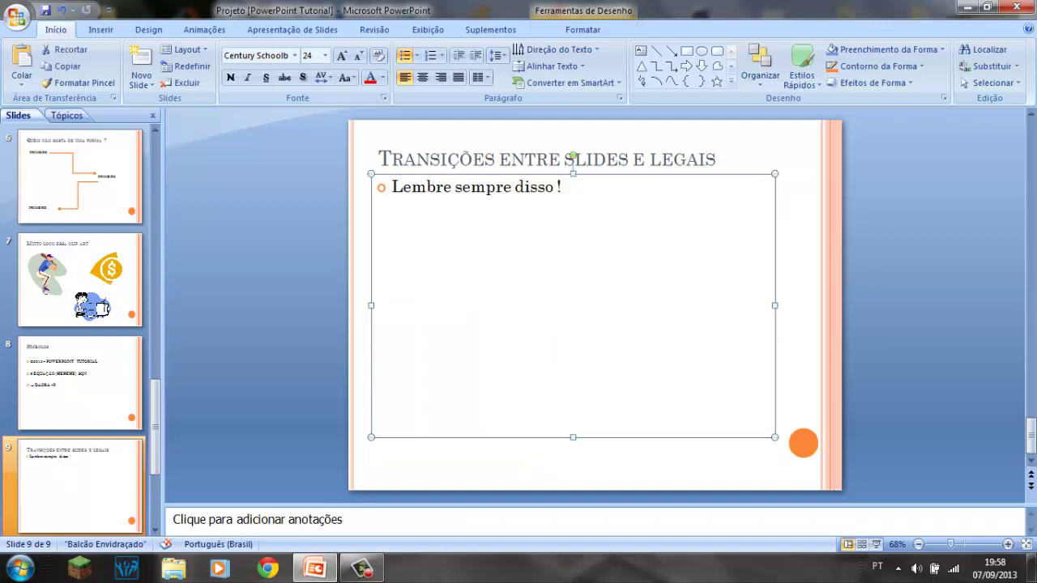
pyautogui.press('Escape')
# Step: Remove the bullet from the 'Lembre sempre disso !' line and return to slide 1
pyautogui.doubleClick(407, 186)
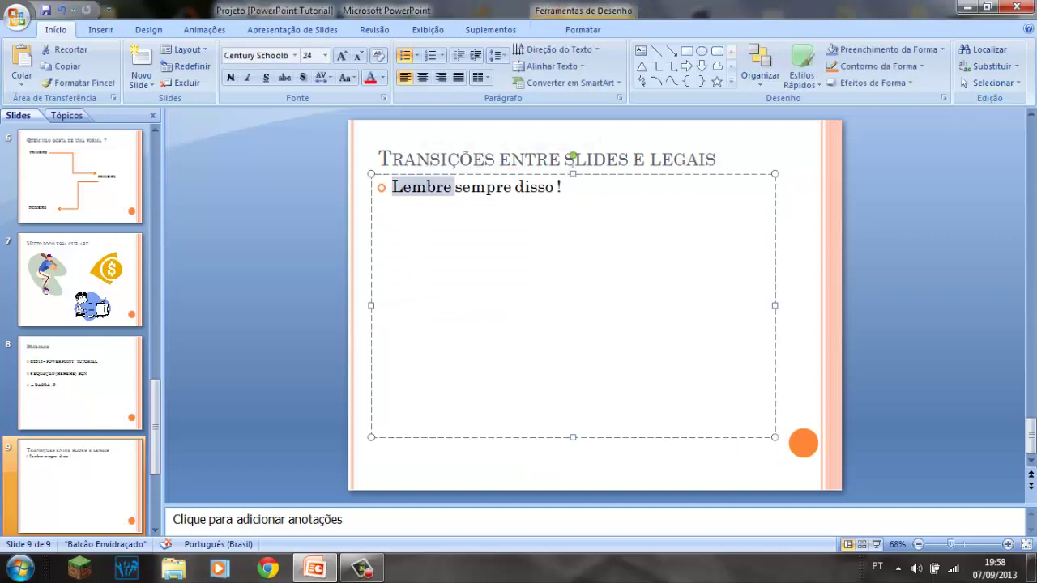
pyautogui.click(392, 187)
pyautogui.press('BackSpace')
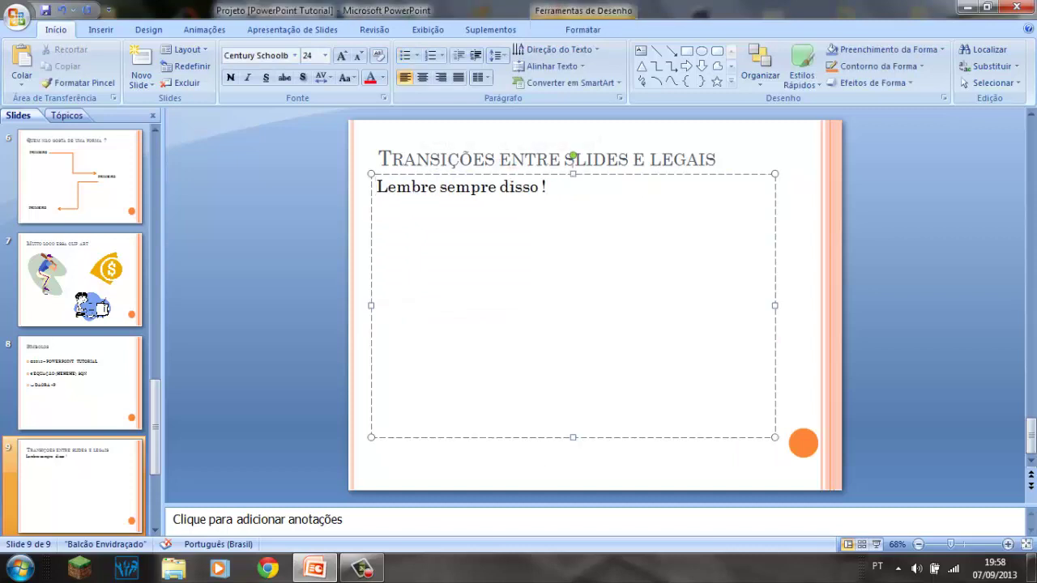
pyautogui.press('Escape')
pyautogui.press('Escape')
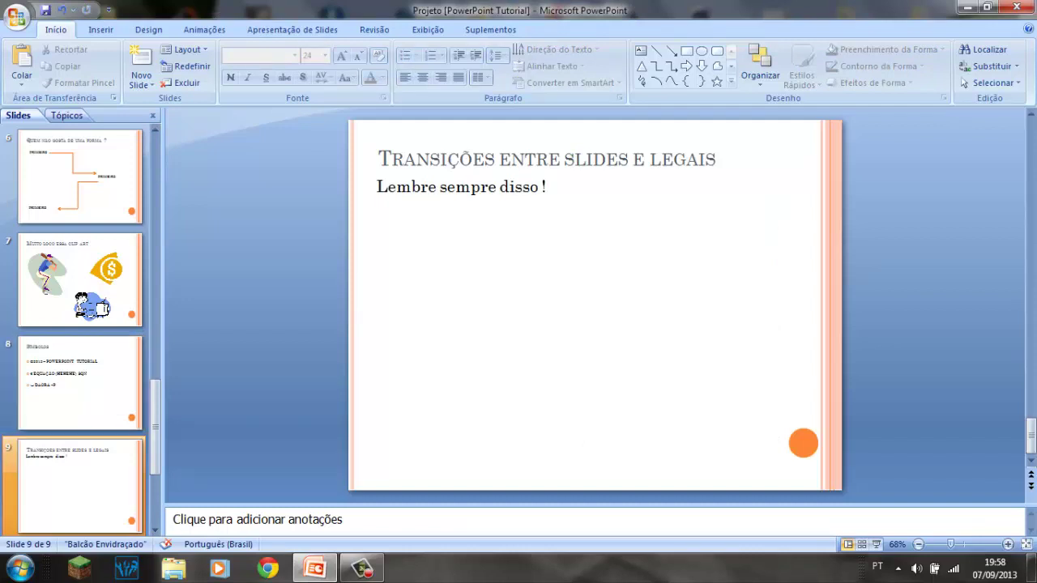
pyautogui.press('Home')
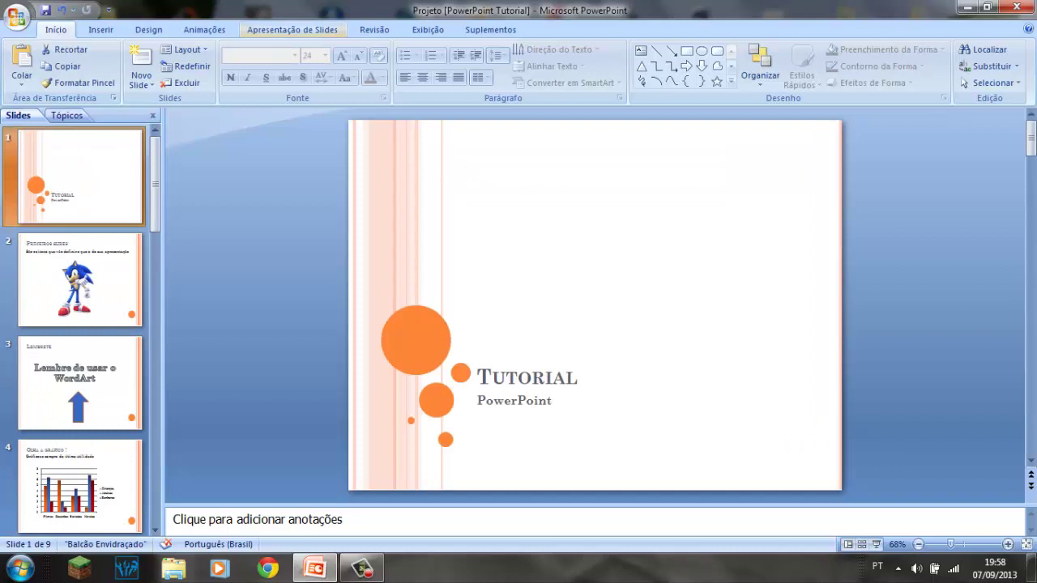
# Step: Apply the Dissolver transition to slides 1 through 5 from the Animações tab
pyautogui.click(205, 29)
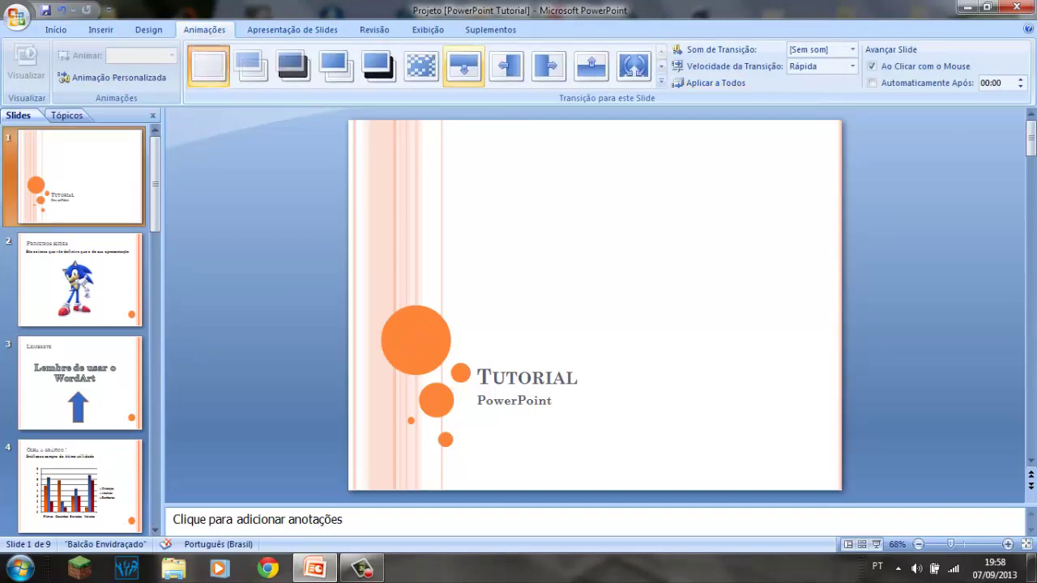
pyautogui.click(421, 65)
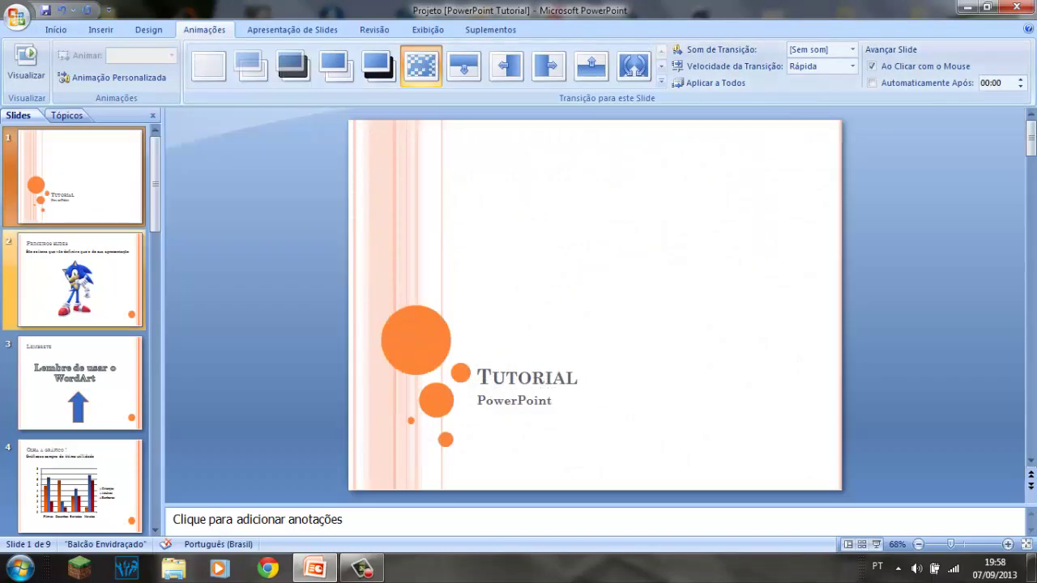
pyautogui.click(80, 279)
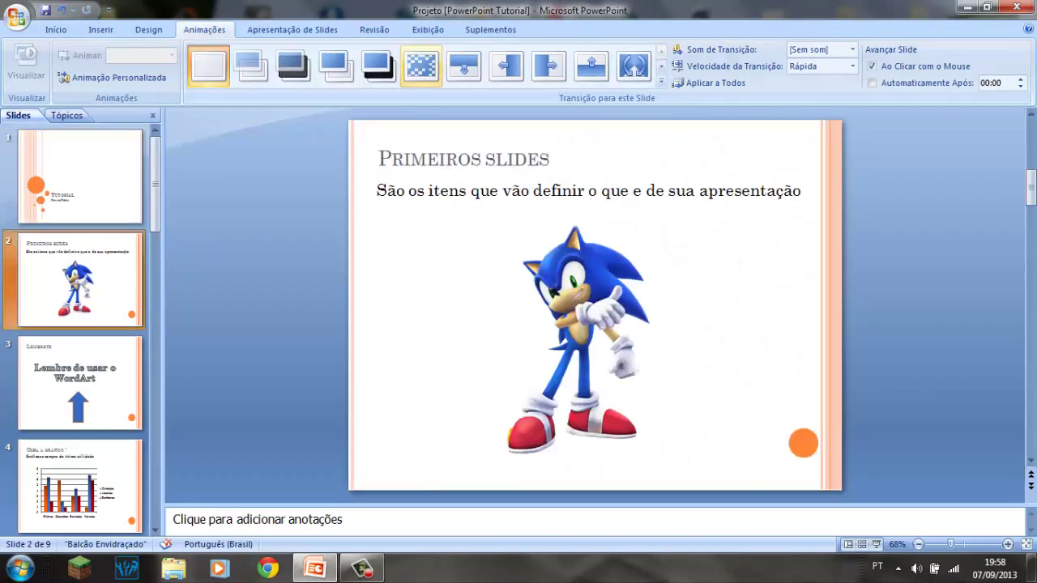
pyautogui.click(421, 65)
pyautogui.press('Down')
pyautogui.click(421, 65)
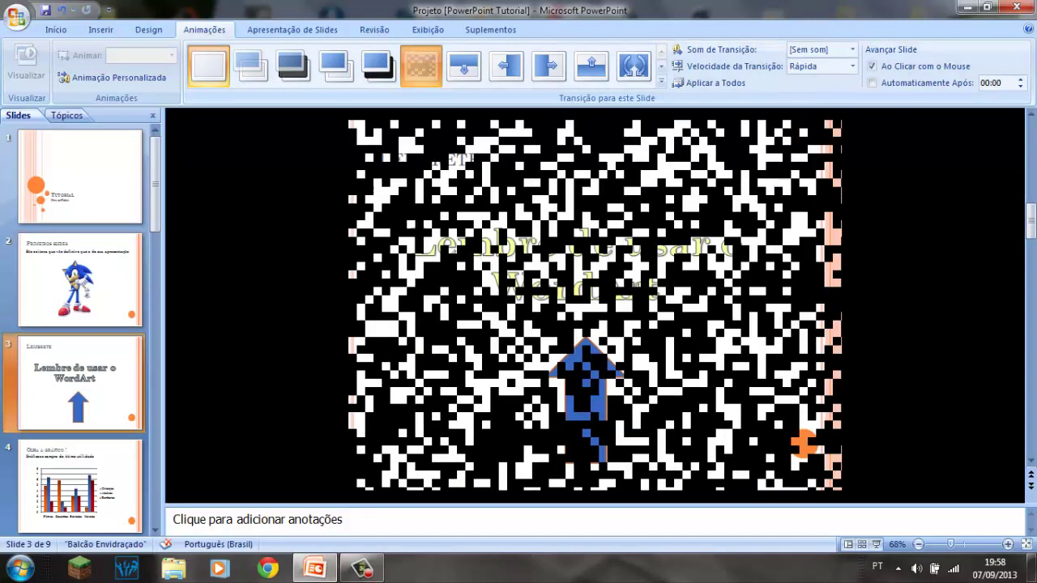
pyautogui.press('Down')
pyautogui.click(422, 65)
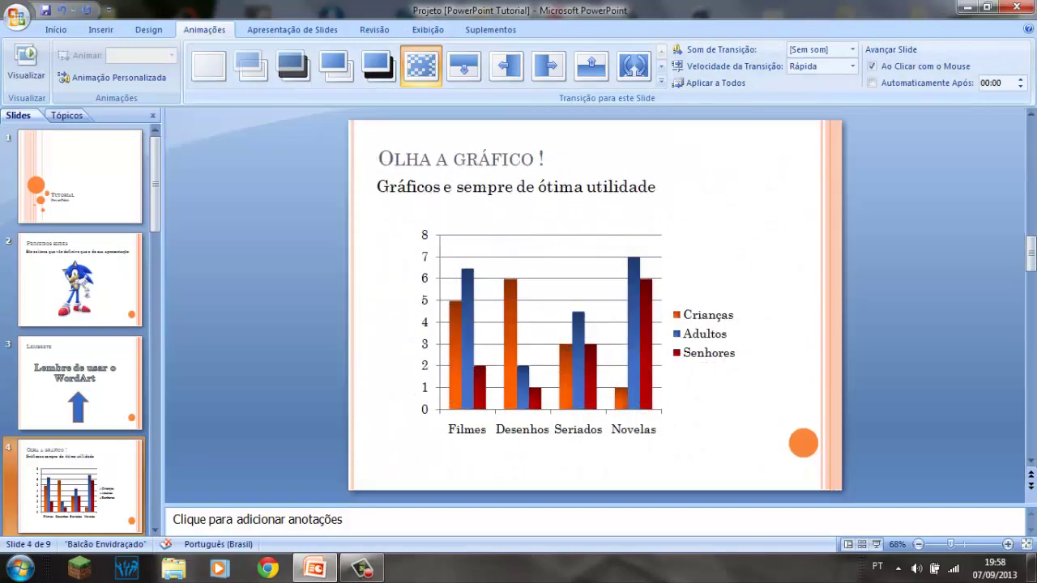
pyautogui.press('Down')
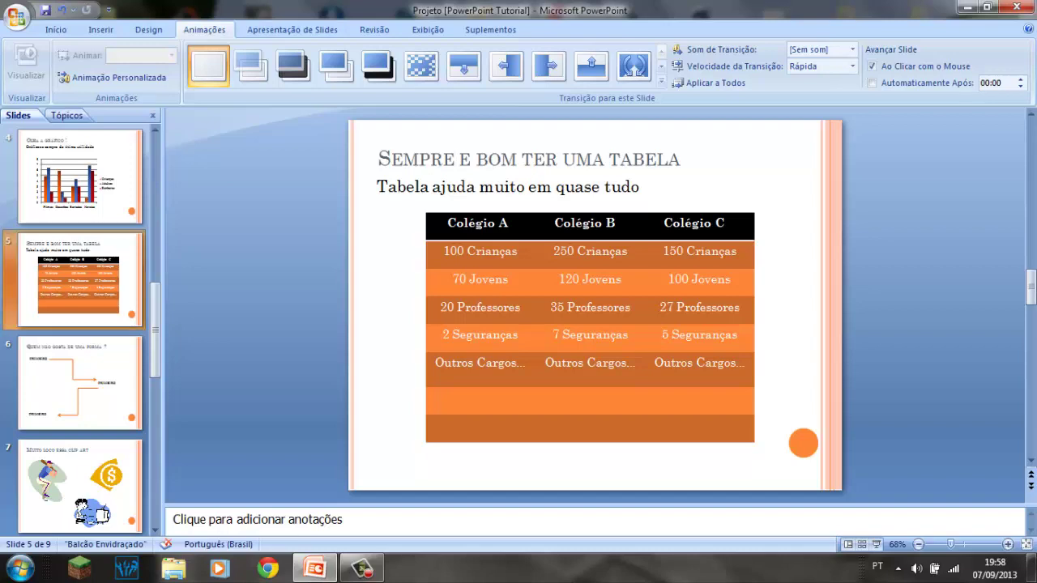
pyautogui.click(422, 65)
# Step: Apply the Dissolver transition to slides 6 through 9, then start the slide show from slide 1
pyautogui.press('Up')
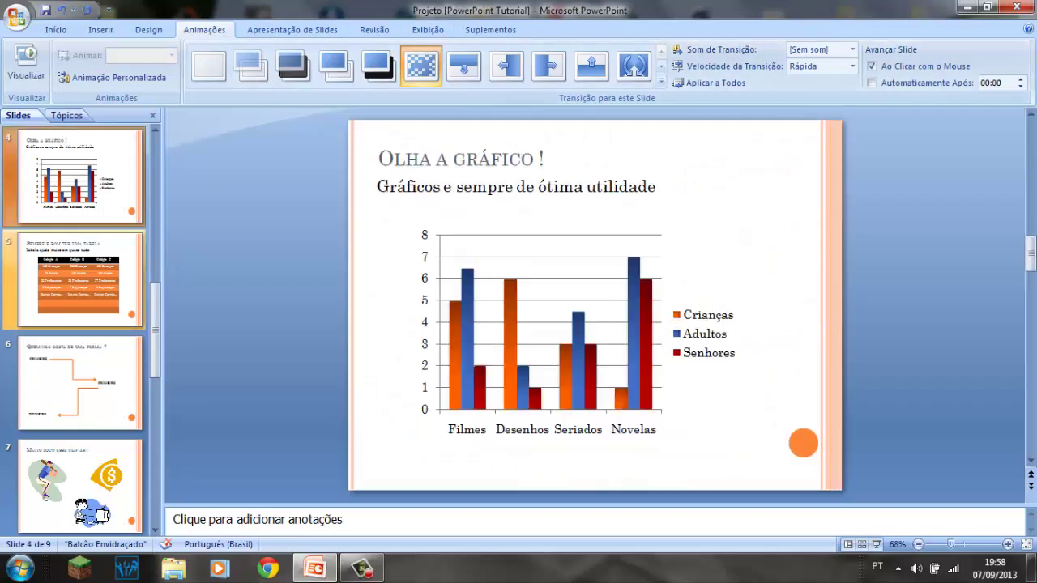
pyautogui.press('Down')
pyautogui.press('Down')
pyautogui.click(422, 65)
pyautogui.press('Down')
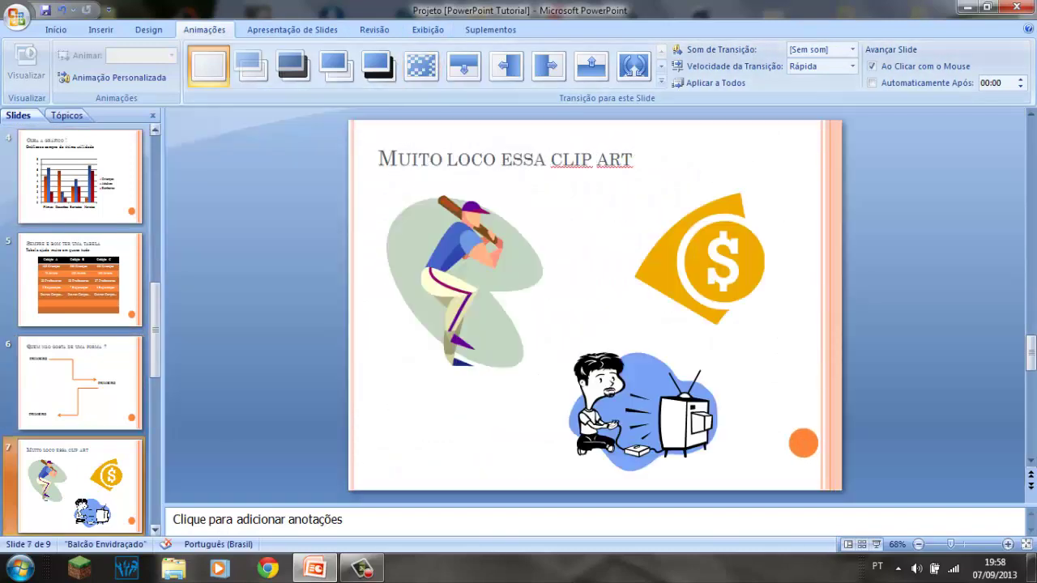
pyautogui.click(422, 65)
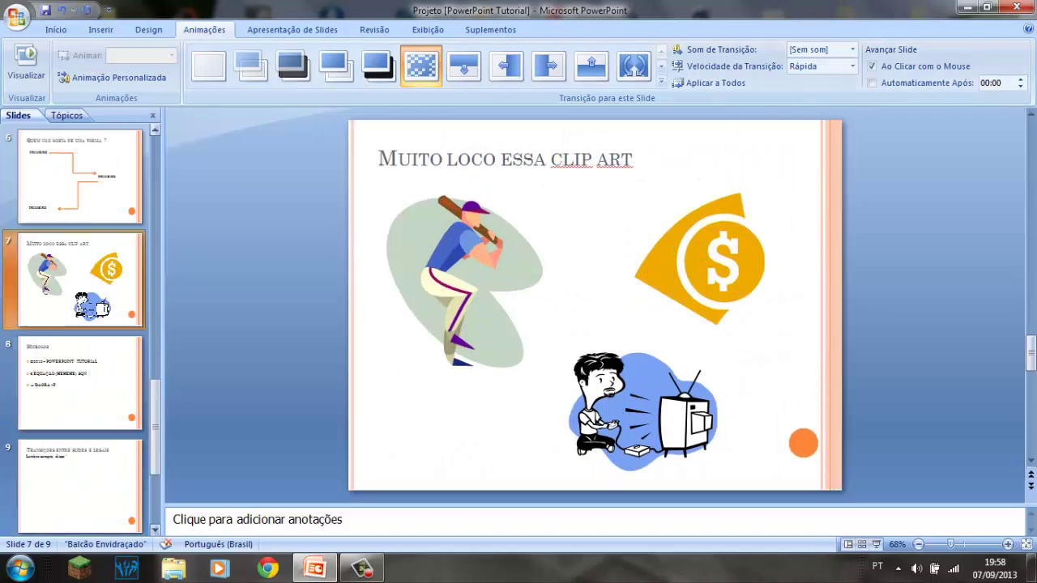
pyautogui.press('Down')
pyautogui.click(422, 65)
pyautogui.press('Down')
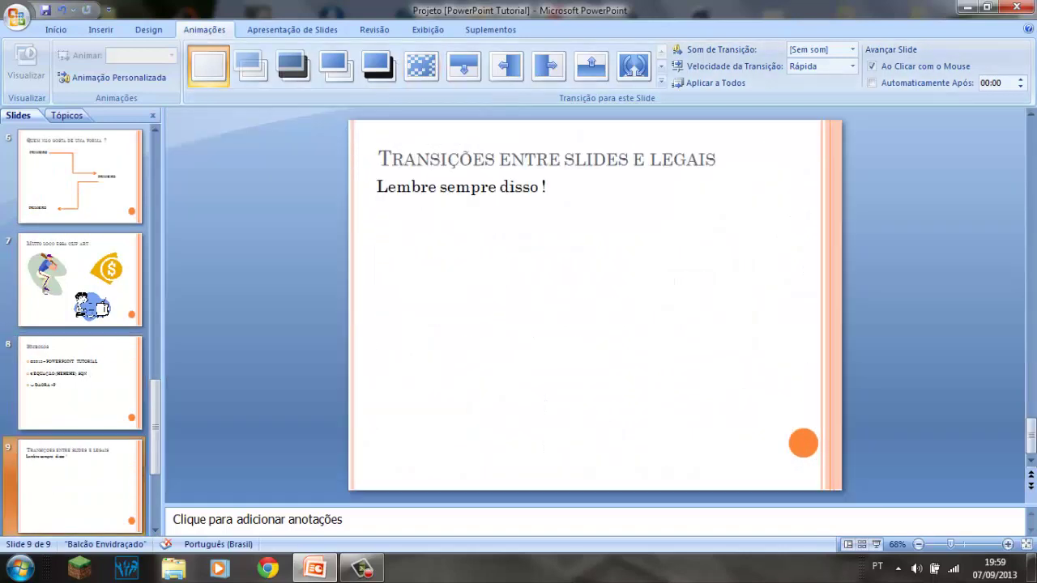
pyautogui.click(421, 65)
pyautogui.press('Up')
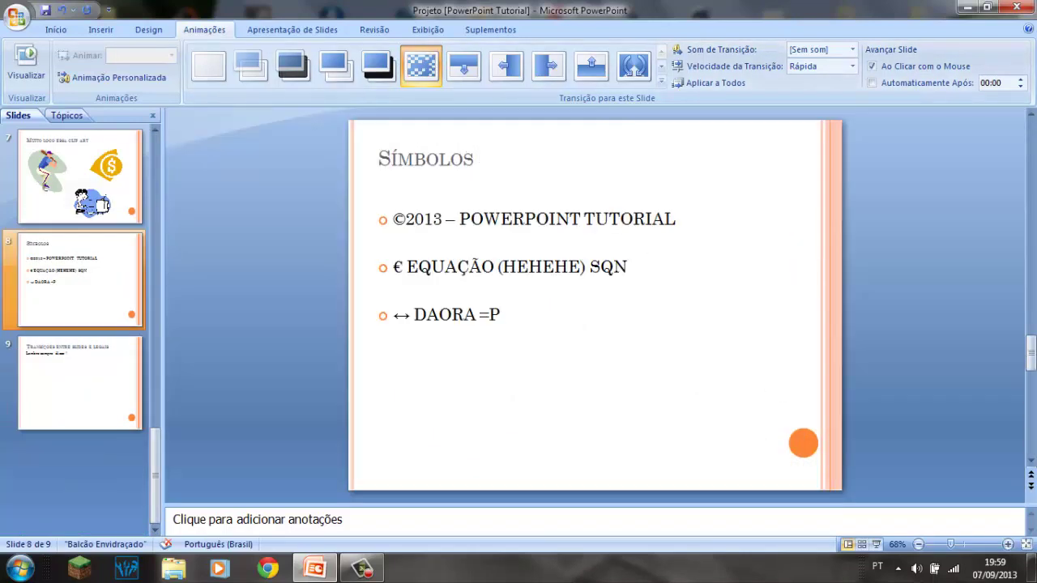
pyautogui.press('Up')
pyautogui.press('Up')
pyautogui.press('Up')
pyautogui.press('Up')
pyautogui.press('Up')
pyautogui.press('Up')
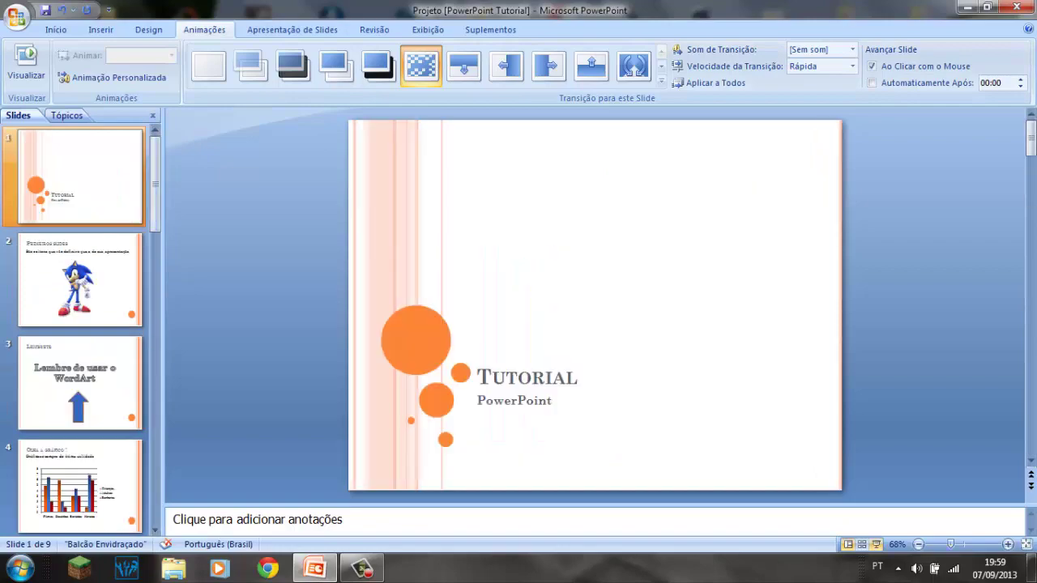
pyautogui.click(876, 544)
# Step: Advance four slides in the show to preview the dissolve transitions, then exit to editing
pyautogui.press('Right')
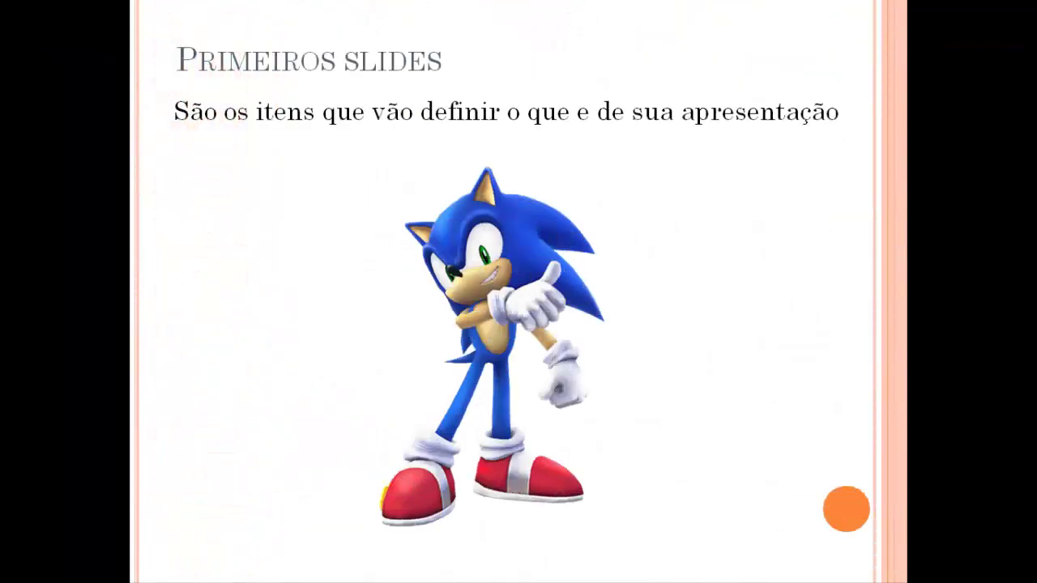
pyautogui.press('Right')
pyautogui.press('Right')
pyautogui.press('Right')
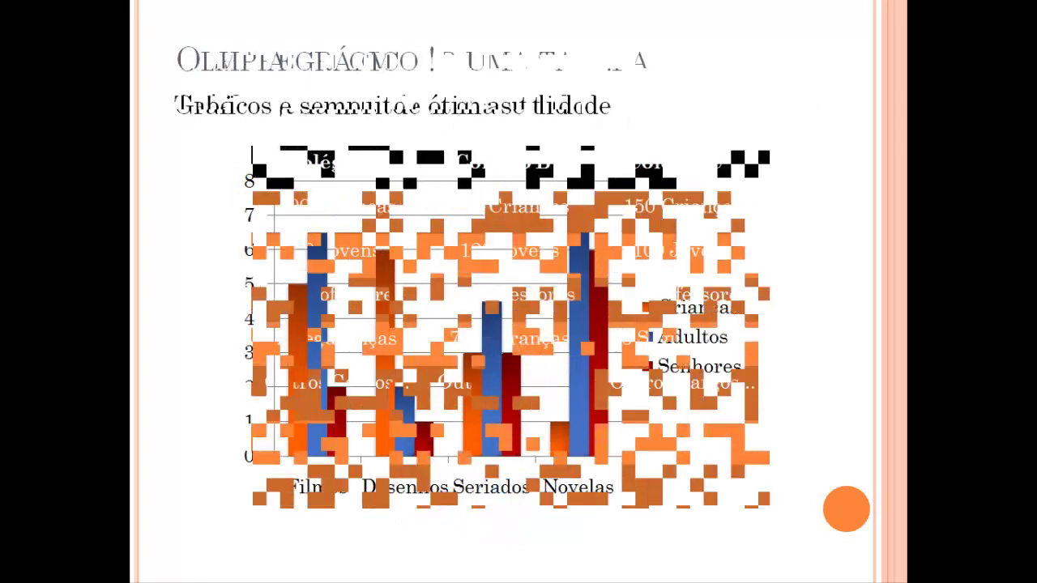
pyautogui.press('Right')
pyautogui.press('Right')
pyautogui.press('Right')
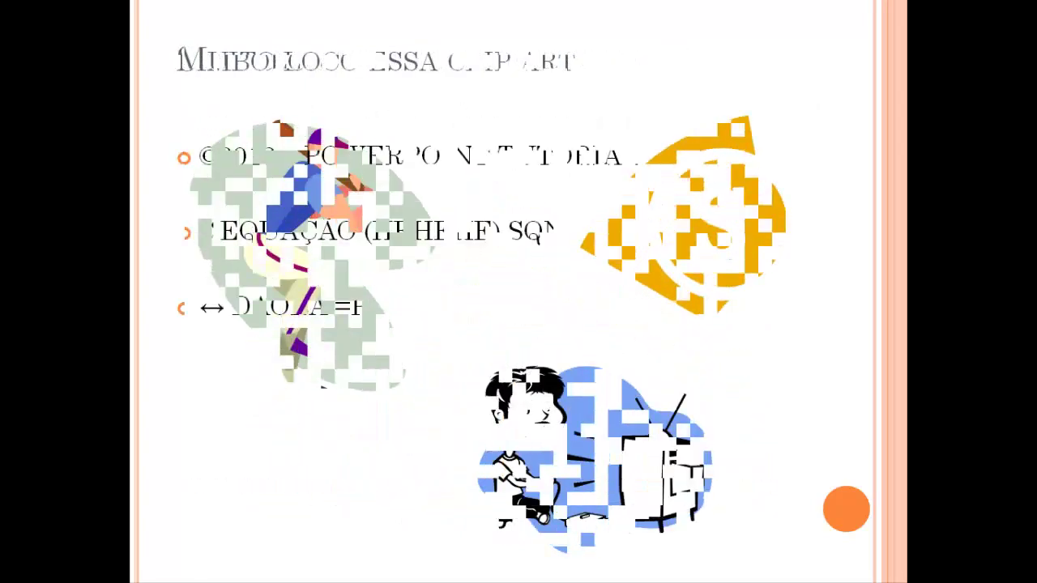
pyautogui.press('Right')
pyautogui.press('Escape')
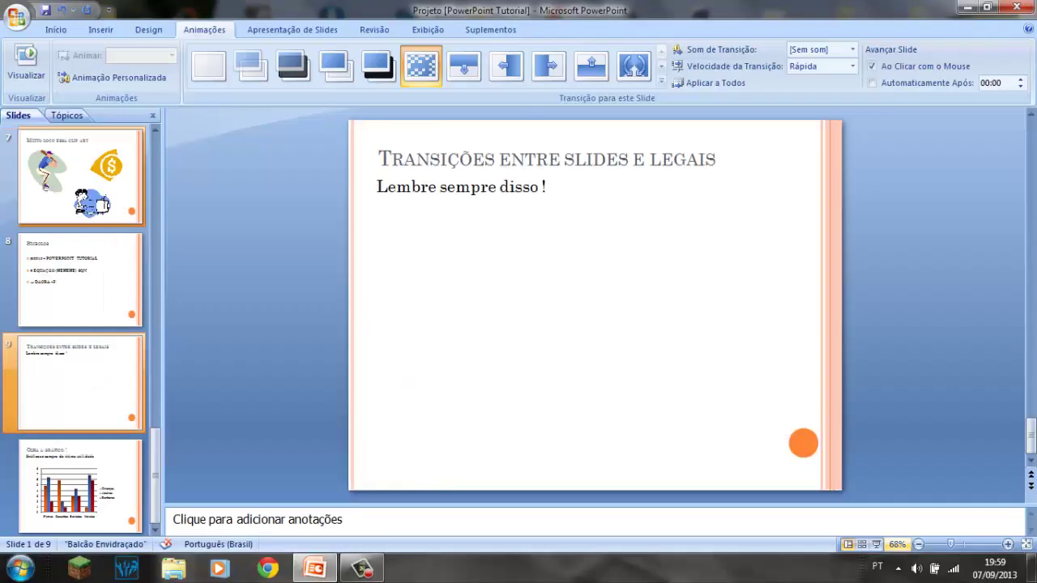
# Step: On slide 8 Símbolos, move the text box up and remove the bullets from its three lines
pyautogui.click(81, 279)
pyautogui.click(393, 242)
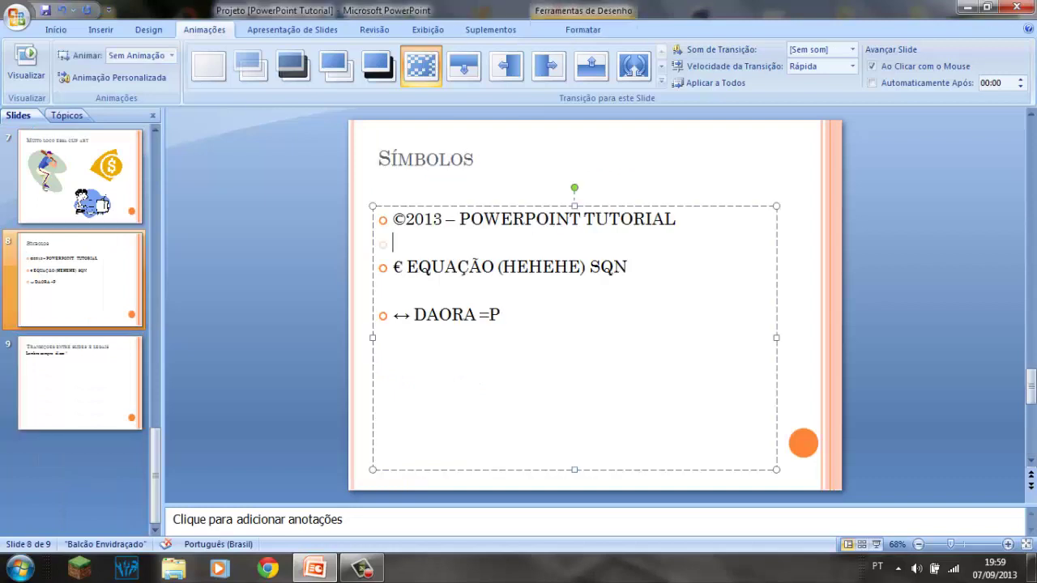
pyautogui.moveTo(486, 206); pyautogui.dragTo(484, 174)
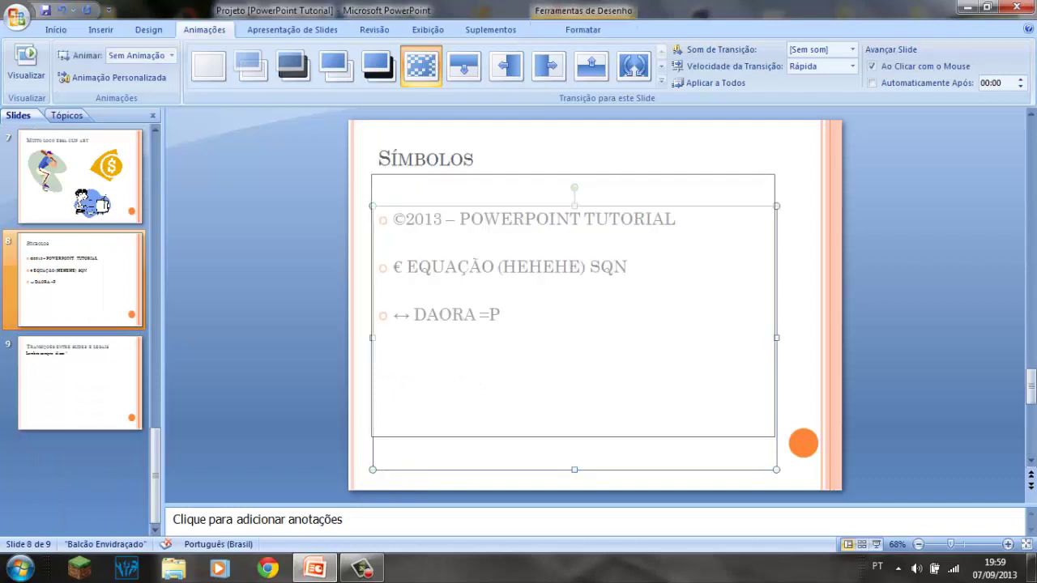
pyautogui.press('BackSpace')
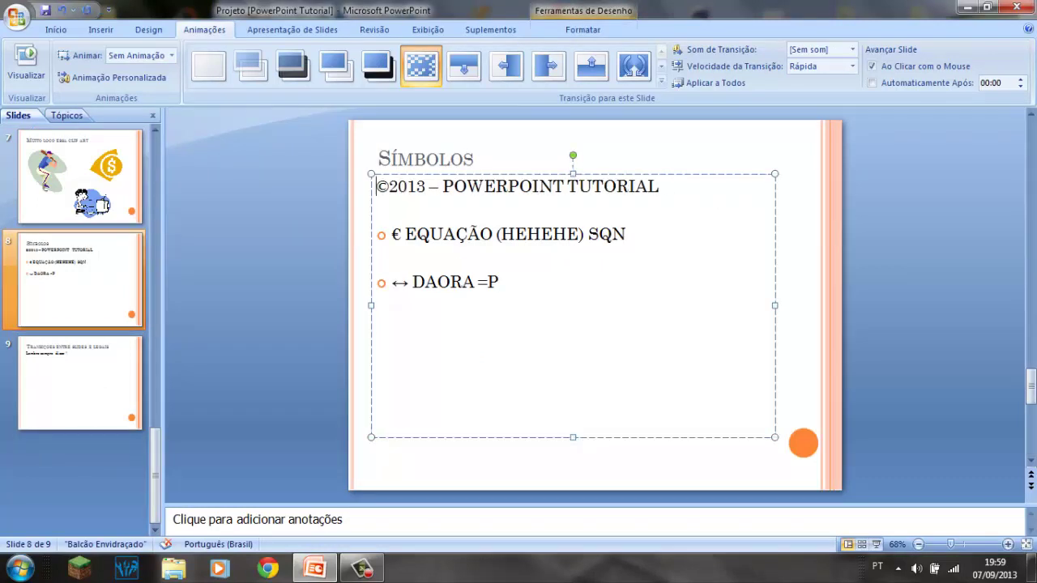
pyautogui.press('BackSpace')
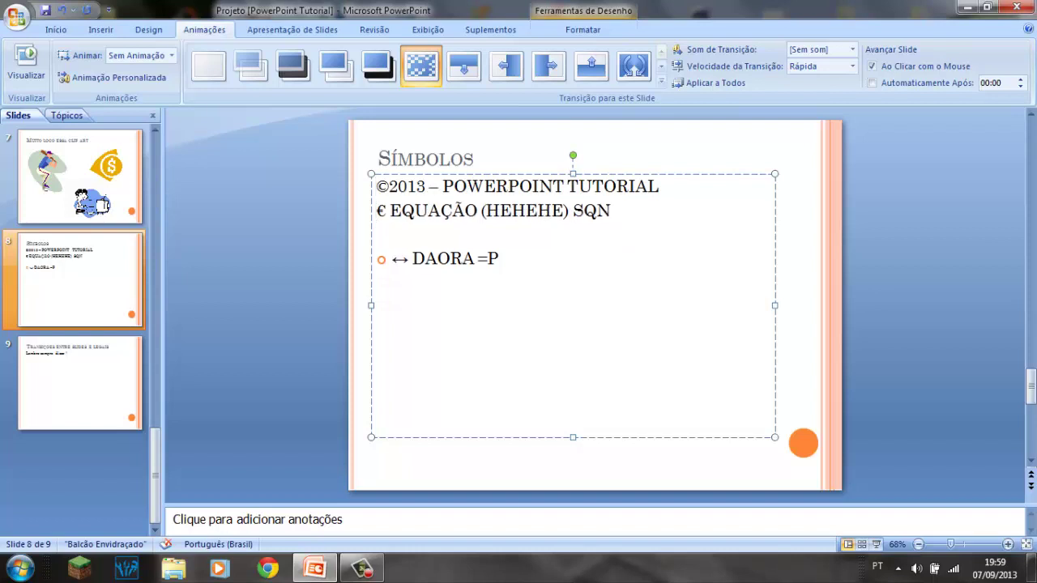
pyautogui.press('Return')
pyautogui.press('BackSpace')
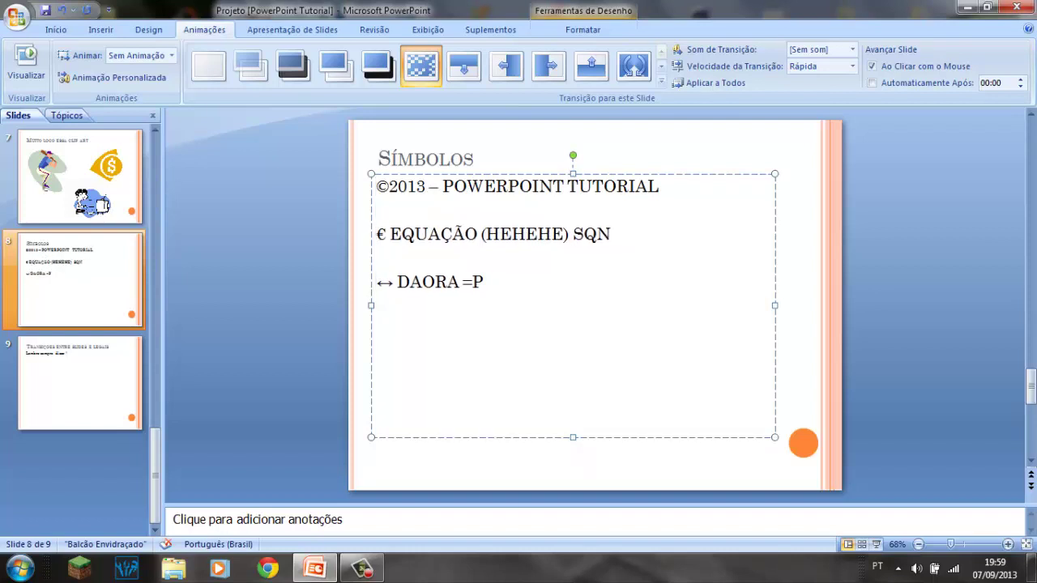
pyautogui.click(80, 382)
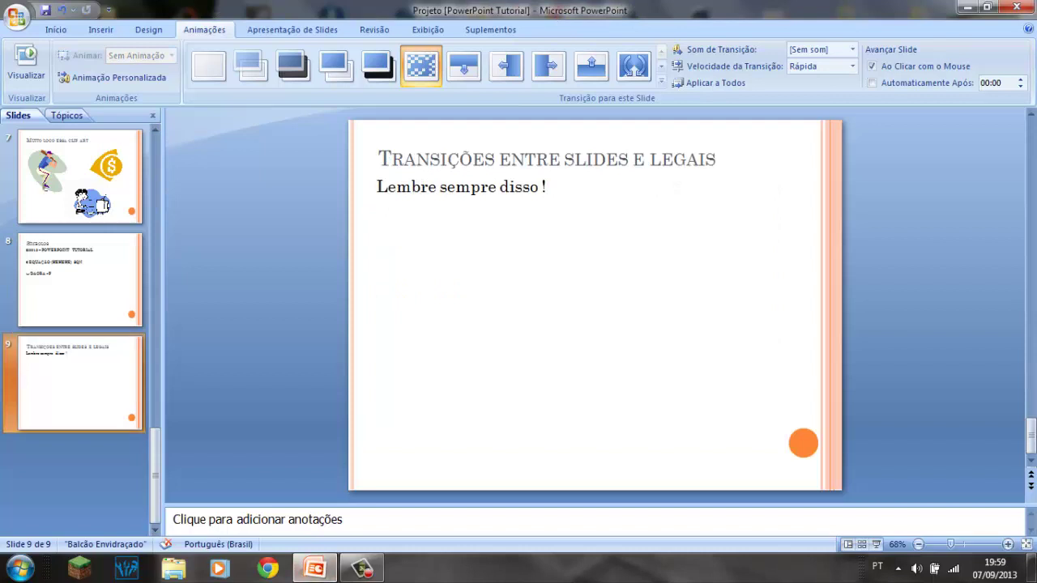
# Step: Add a new slide 10 titled 'ANIMAÇÕES'
pyautogui.click(56, 29)
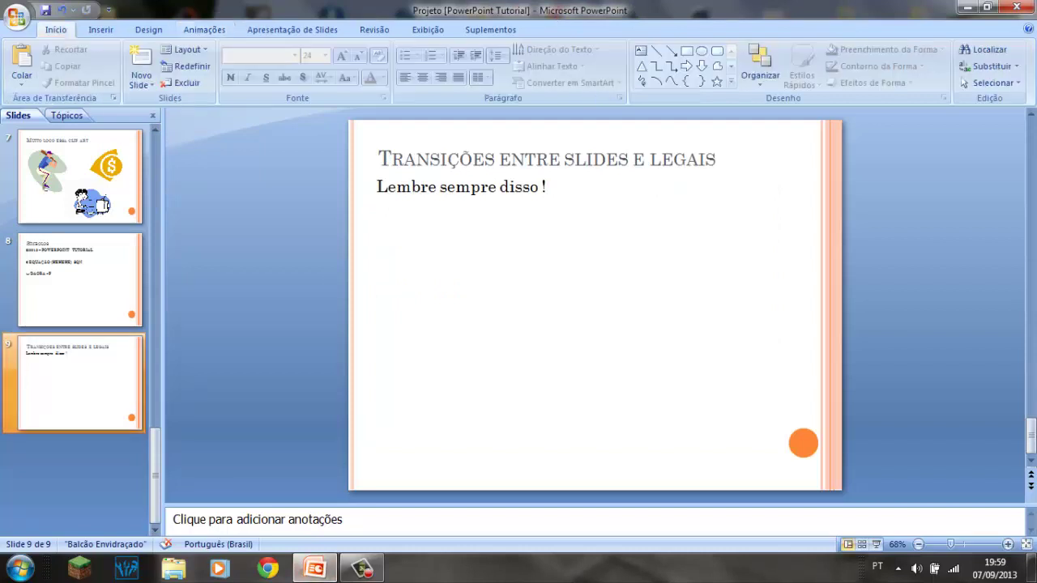
pyautogui.click(141, 64)
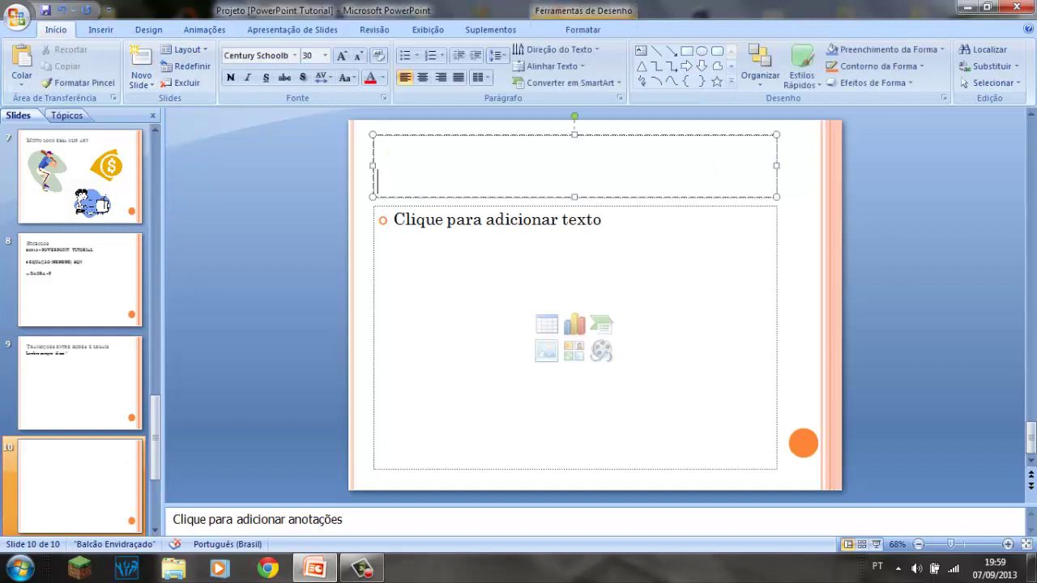
pyautogui.write('A')
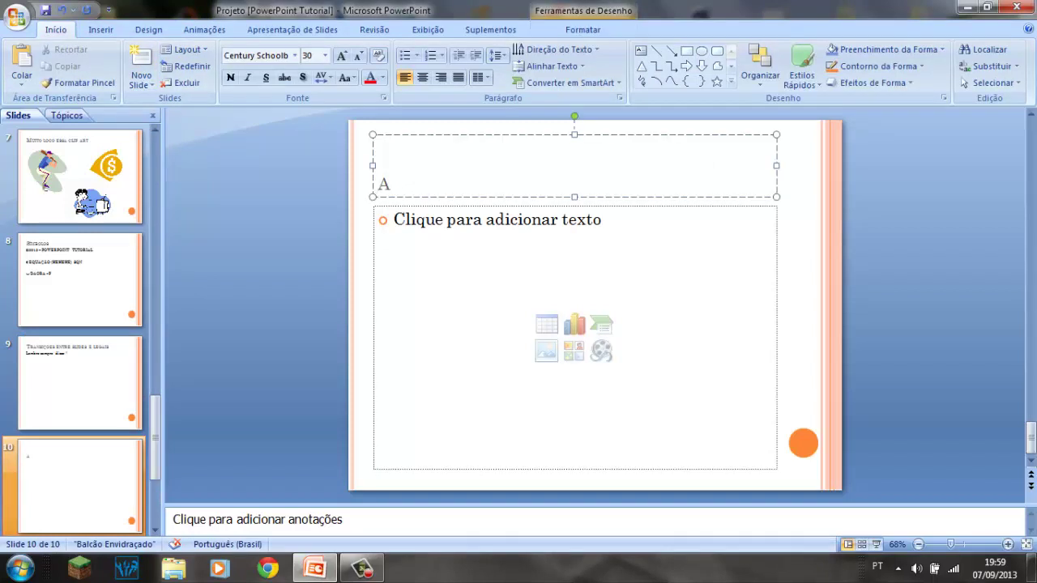
pyautogui.write('NIMAÇÕES')
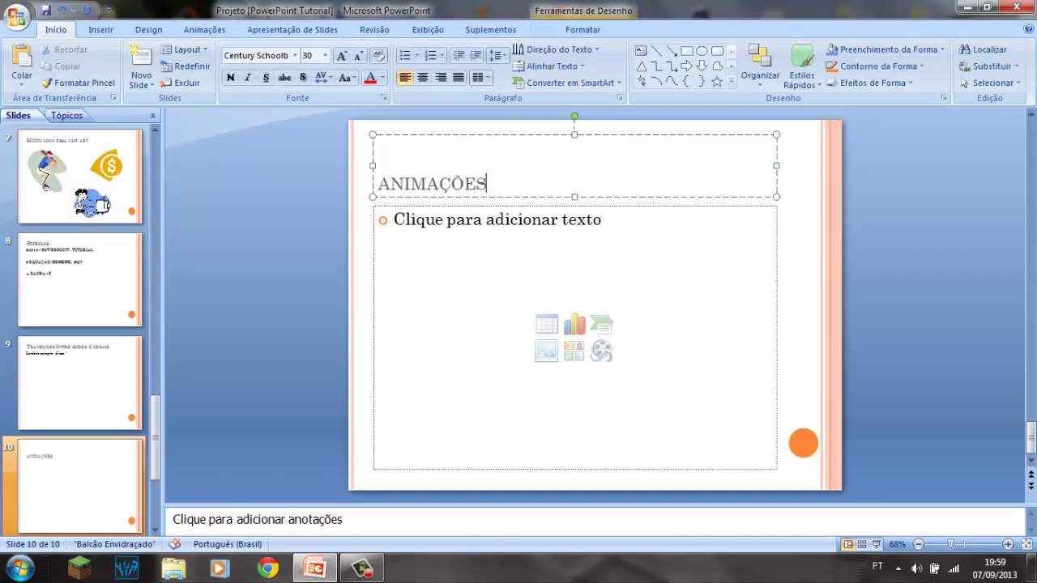
pyautogui.write('[')
pyautogui.press('Return')
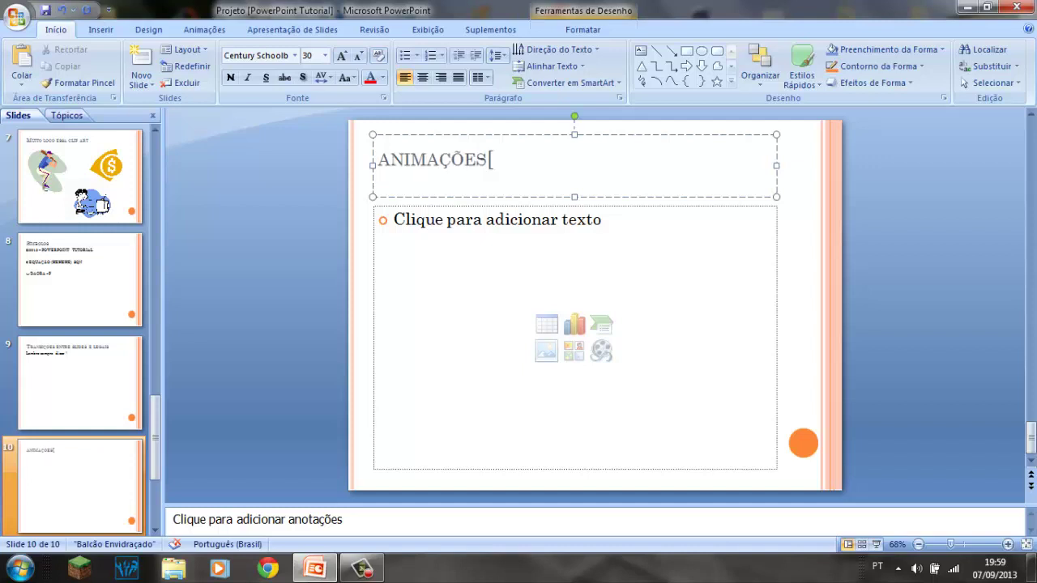
pyautogui.hotkey('ctrl', 'Return')
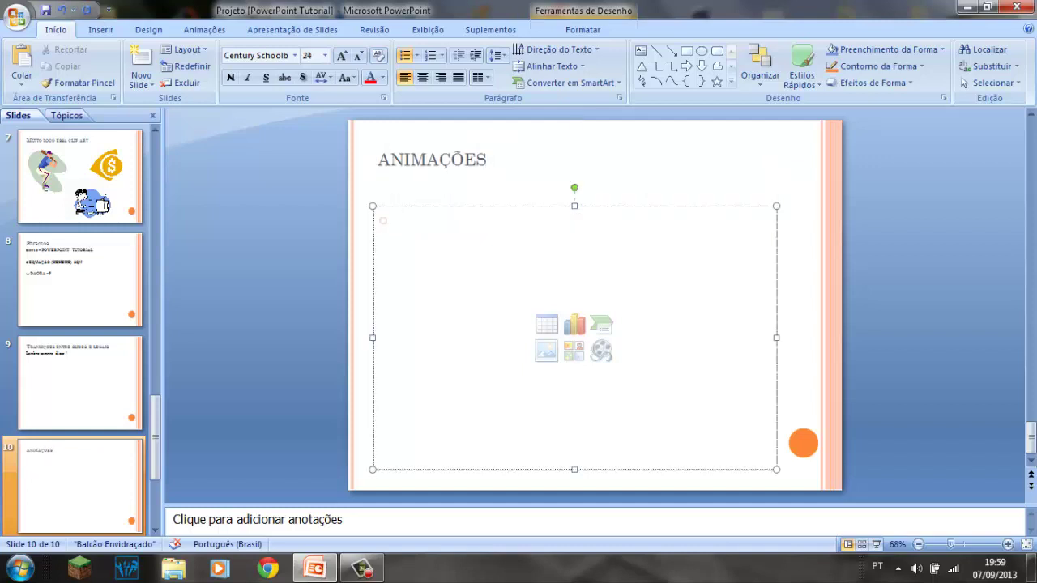
# Step: Write 'Clique para ver as animações' in the body without a bullet
pyautogui.write('Clique a')
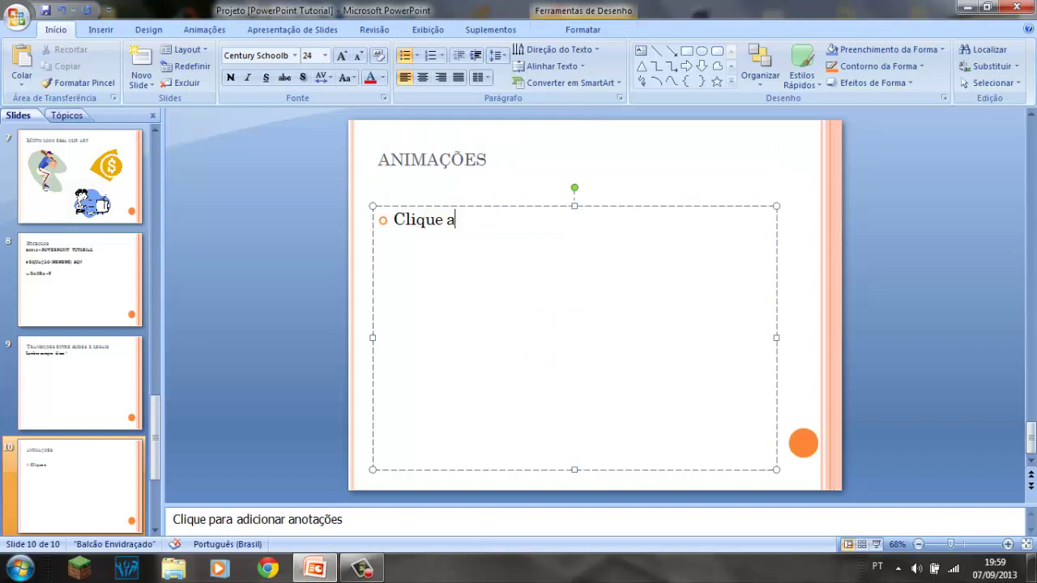
pyautogui.press('BackSpace')
pyautogui.write('para ver')
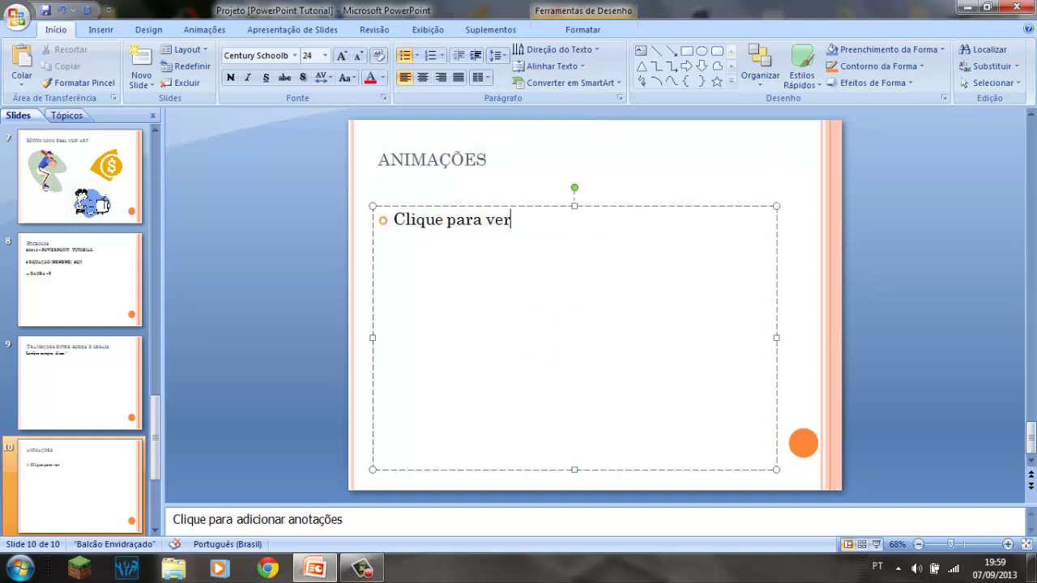
pyautogui.write(' as animaçõ')
pyautogui.write('es')
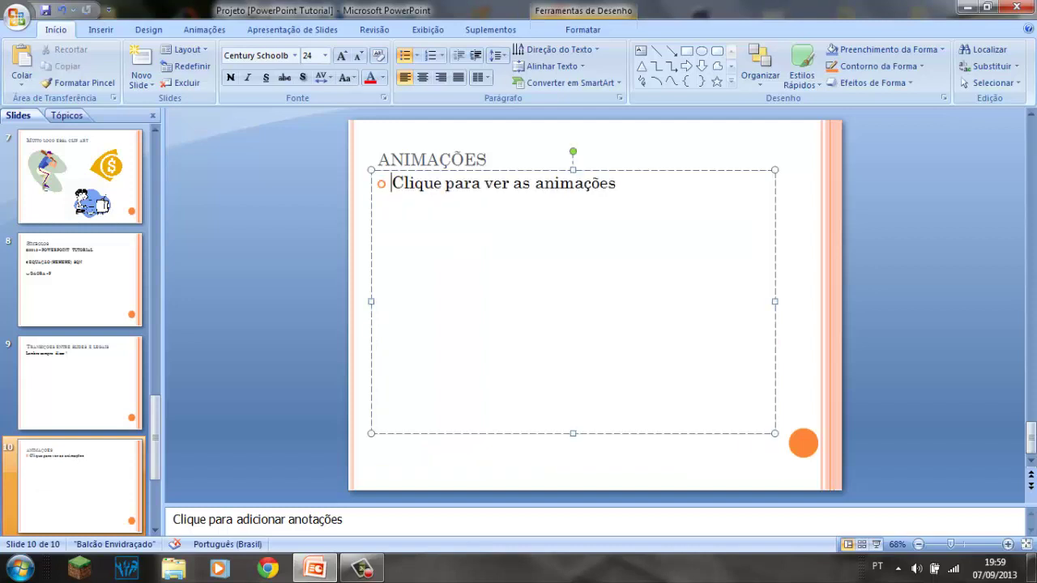
pyautogui.press('BackSpace')
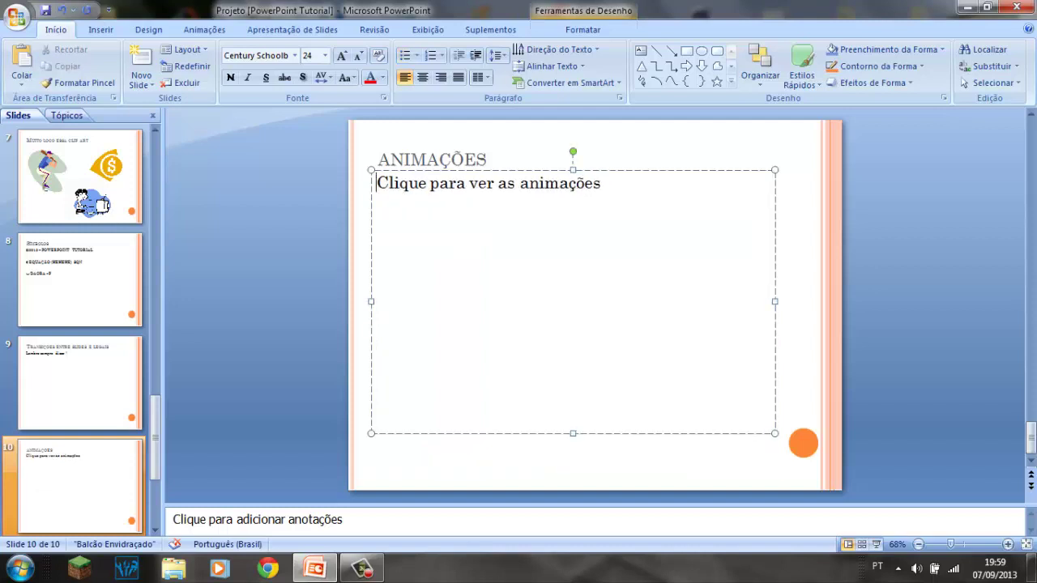
pyautogui.press('Escape')
pyautogui.press('Escape')
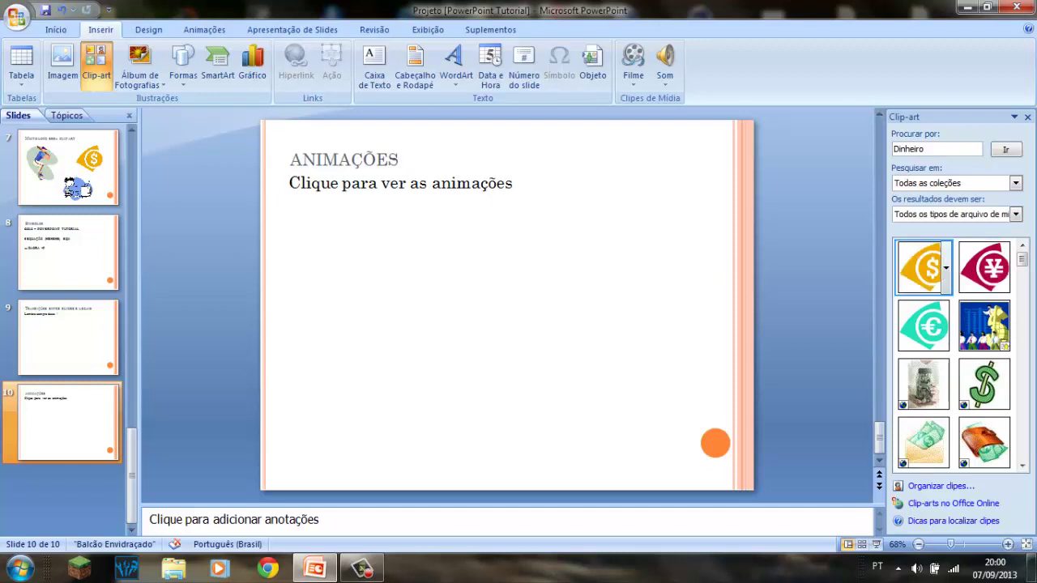
# Step: Place the gold dollar clip-art from the 'Dinheiro' results on the left of slide 10
pyautogui.click(922, 267)
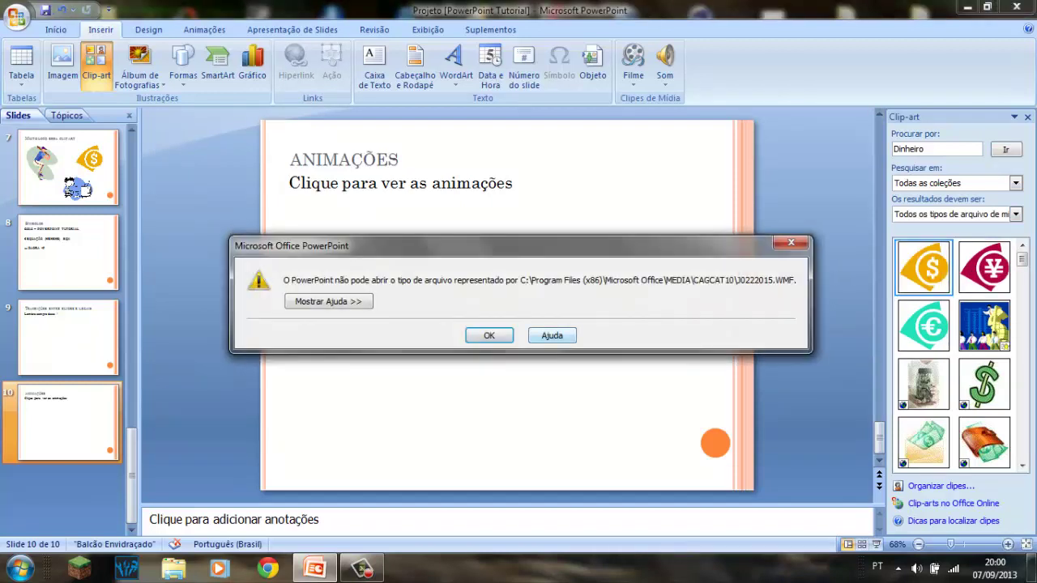
pyautogui.press('Return')
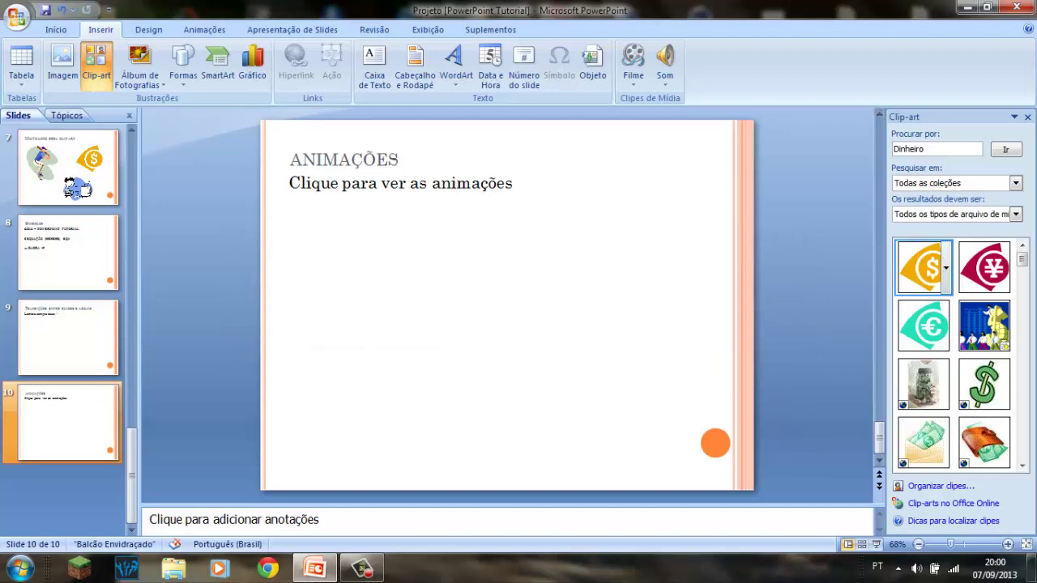
pyautogui.moveTo(922, 267)
pyautogui.mouseDown()
pyautogui.moveTo(379, 305)
pyautogui.moveTo(354, 272)
pyautogui.moveTo(370, 271)
pyautogui.mouseUp()
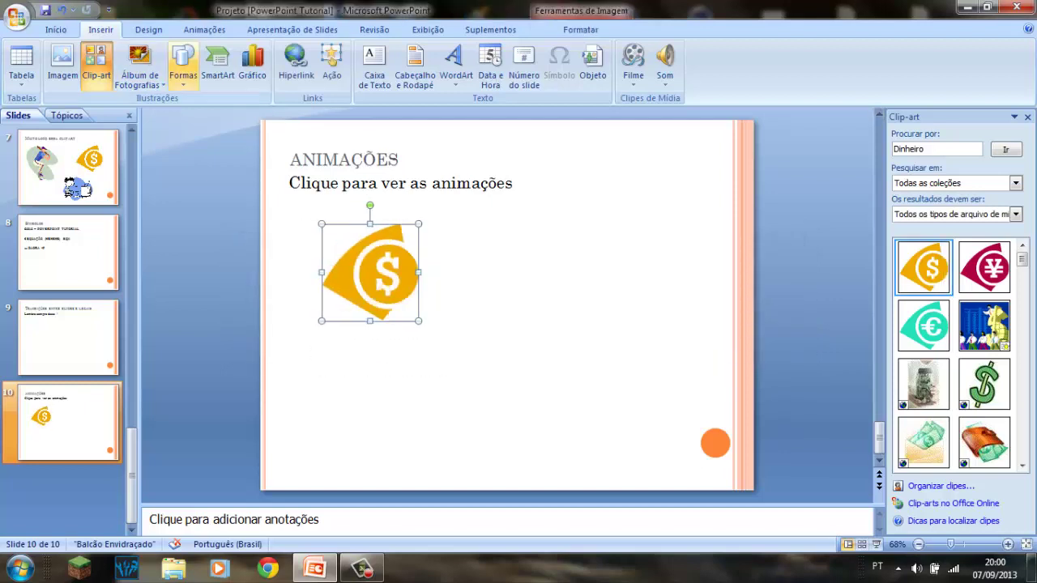
pyautogui.click(204, 29)
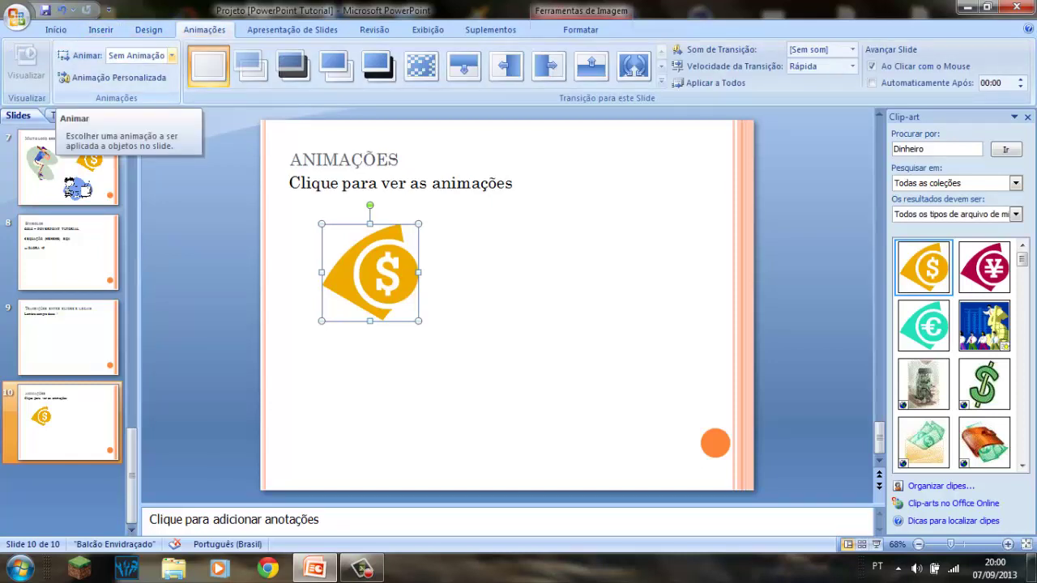
# Step: Give the dollar the Surgir animation, then add the yen clip-art beside it with Surgir too
pyautogui.click(171, 55)
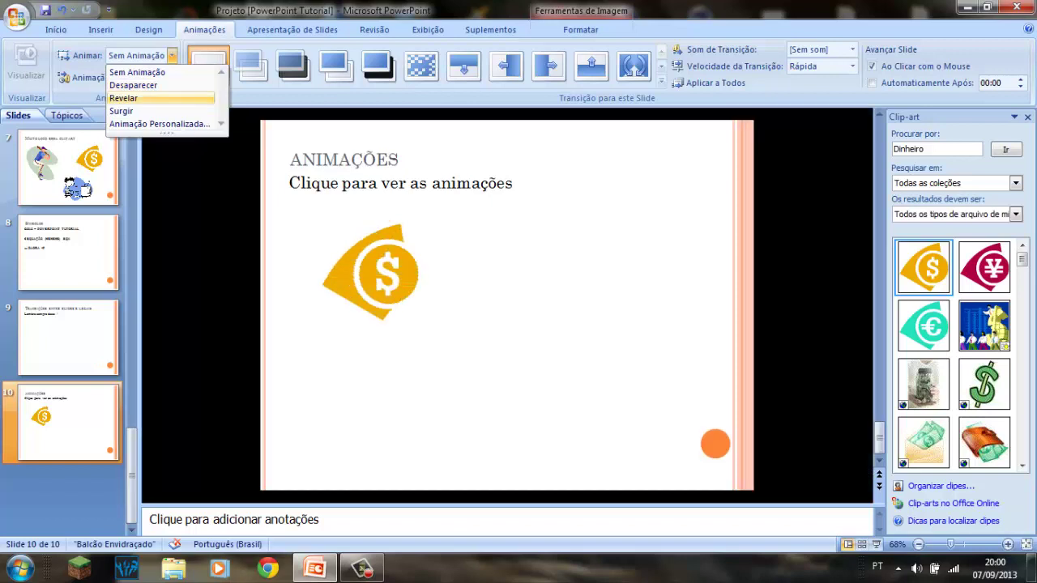
pyautogui.click(122, 111)
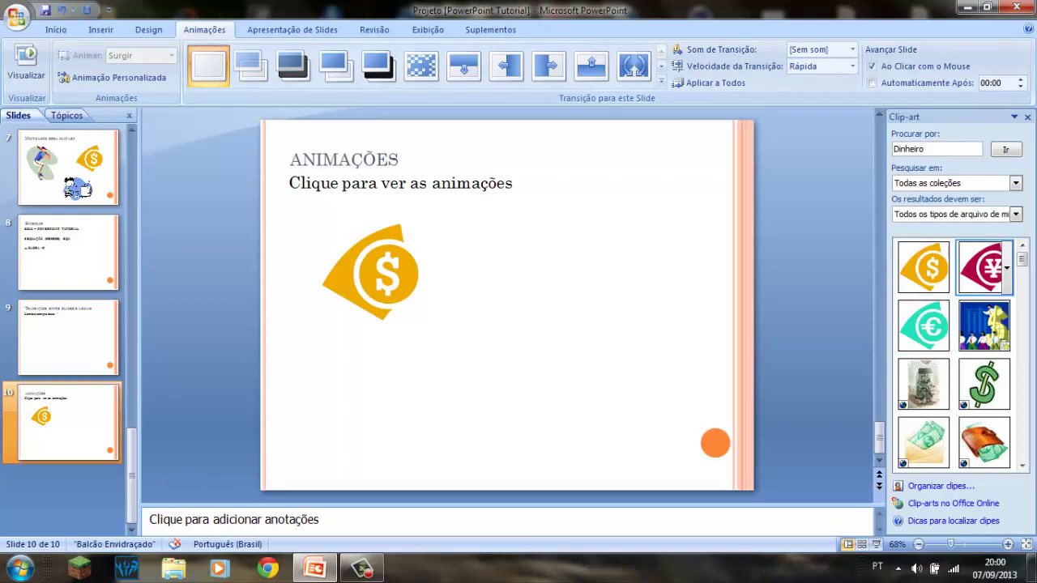
pyautogui.moveTo(984, 267)
pyautogui.mouseDown()
pyautogui.moveTo(576, 281)
pyautogui.moveTo(606, 310)
pyautogui.mouseUp()
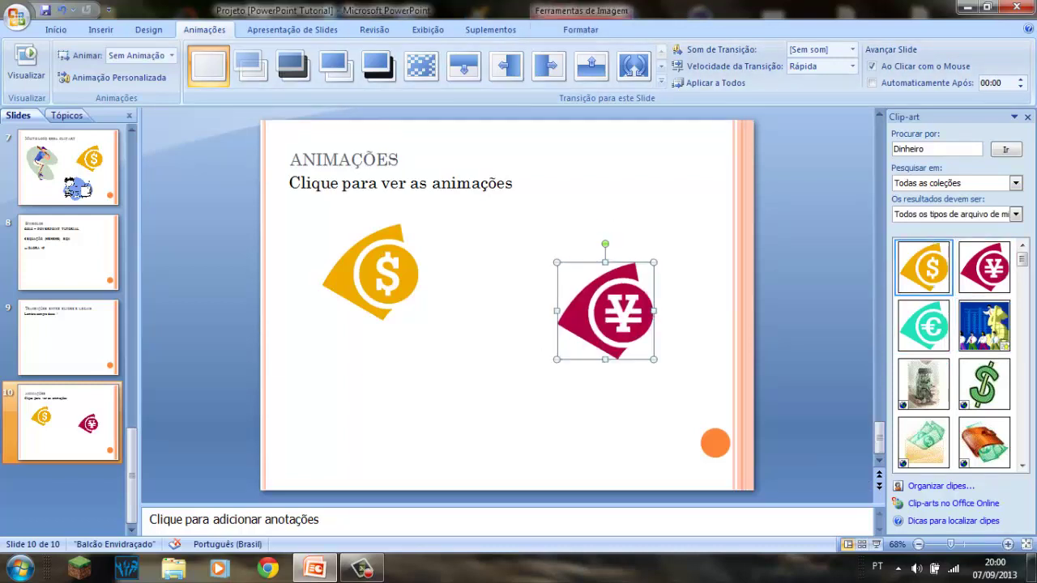
pyautogui.click(171, 55)
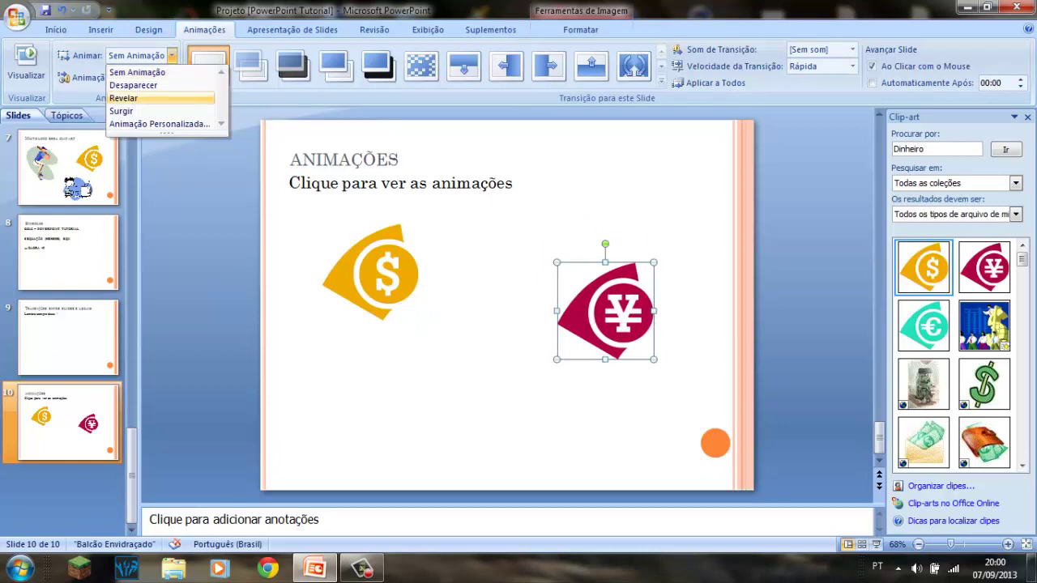
pyautogui.click(122, 111)
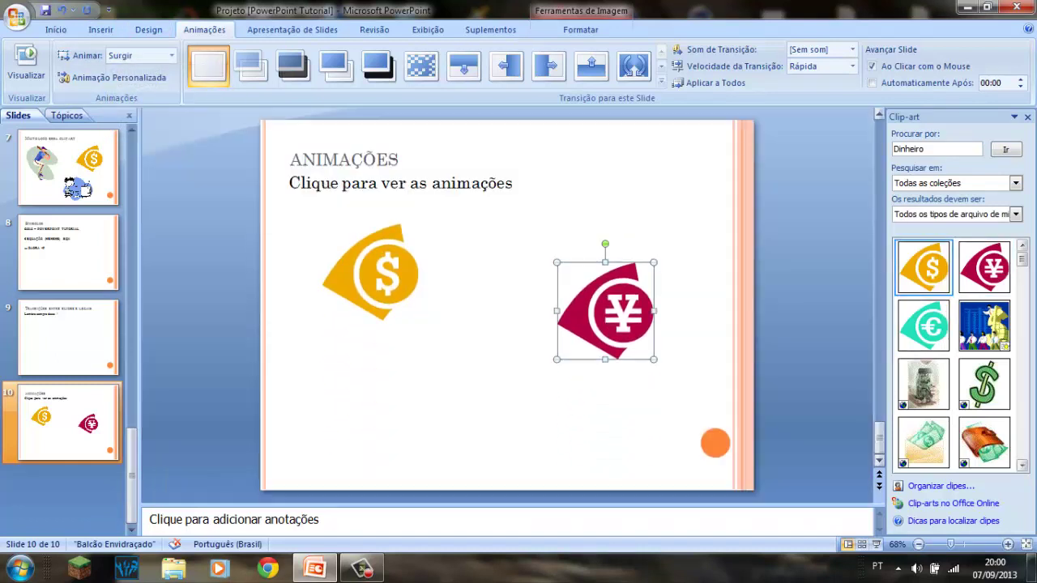
# Step: Add the euro clip-art below, reposition the euro and yen, and give the euro Surgir
pyautogui.moveTo(923, 326); pyautogui.dragTo(478, 413)
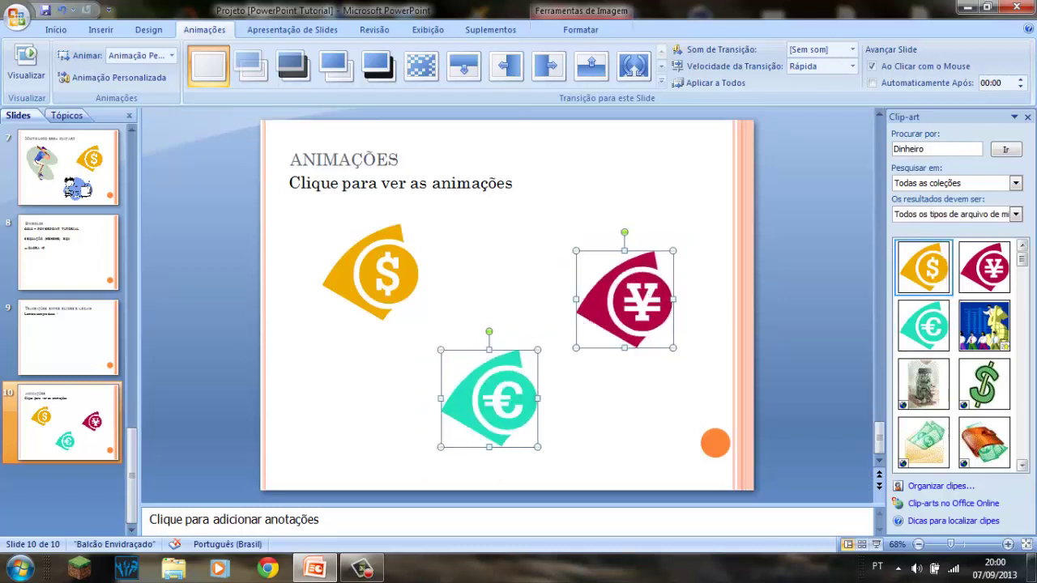
pyautogui.click(370, 272)
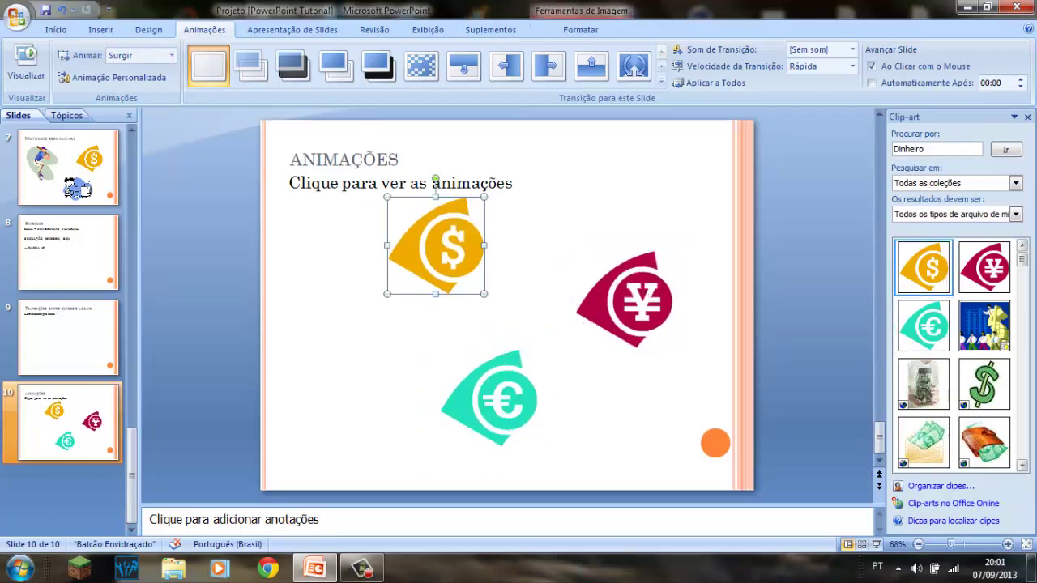
pyautogui.click(489, 398)
pyautogui.moveTo(461, 419); pyautogui.dragTo(468, 421)
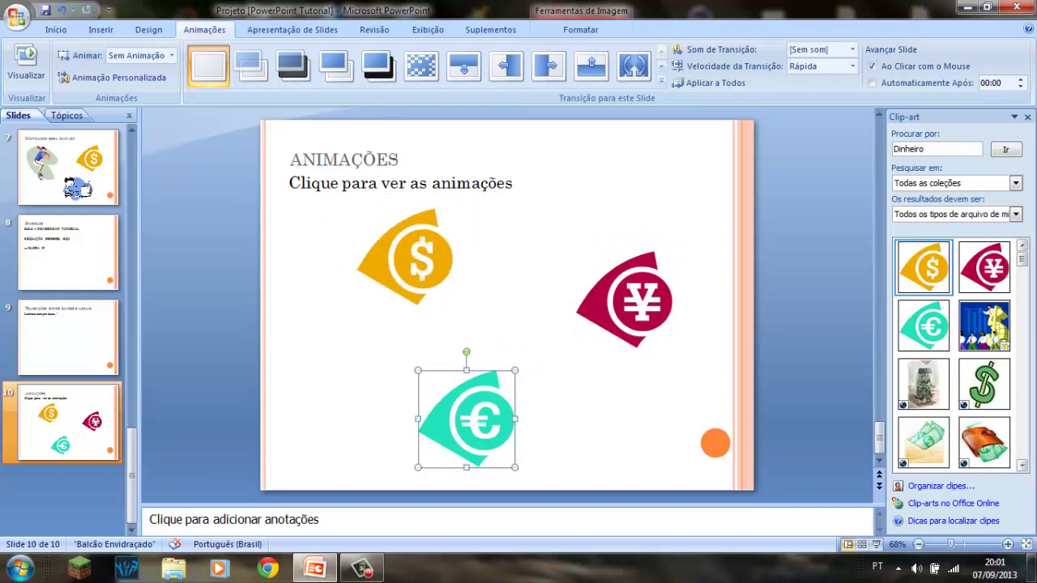
pyautogui.moveTo(624, 300); pyautogui.dragTo(592, 309)
pyautogui.press('Escape')
pyautogui.click(466, 419)
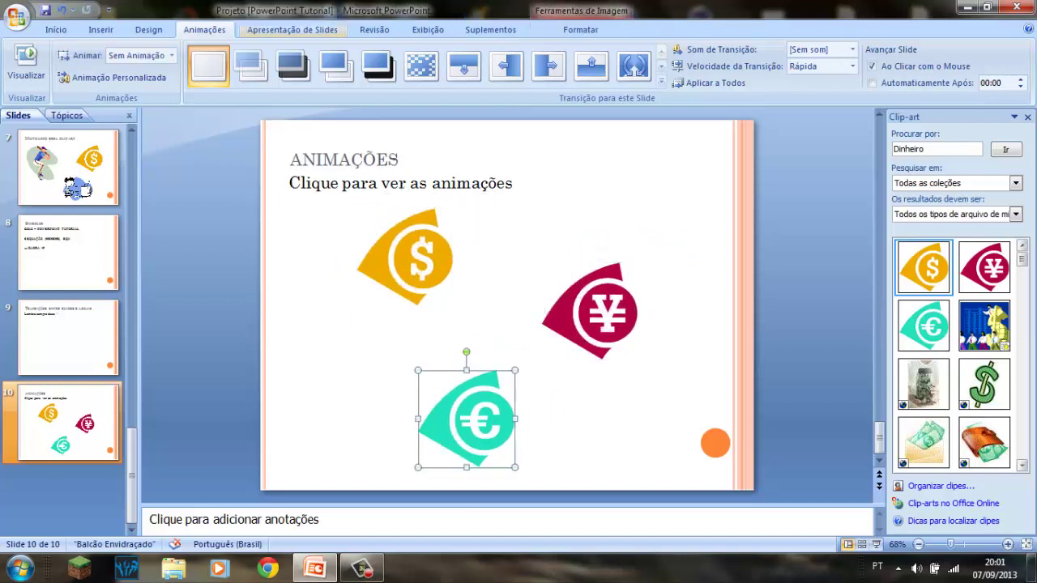
pyautogui.click(172, 55)
pyautogui.click(122, 111)
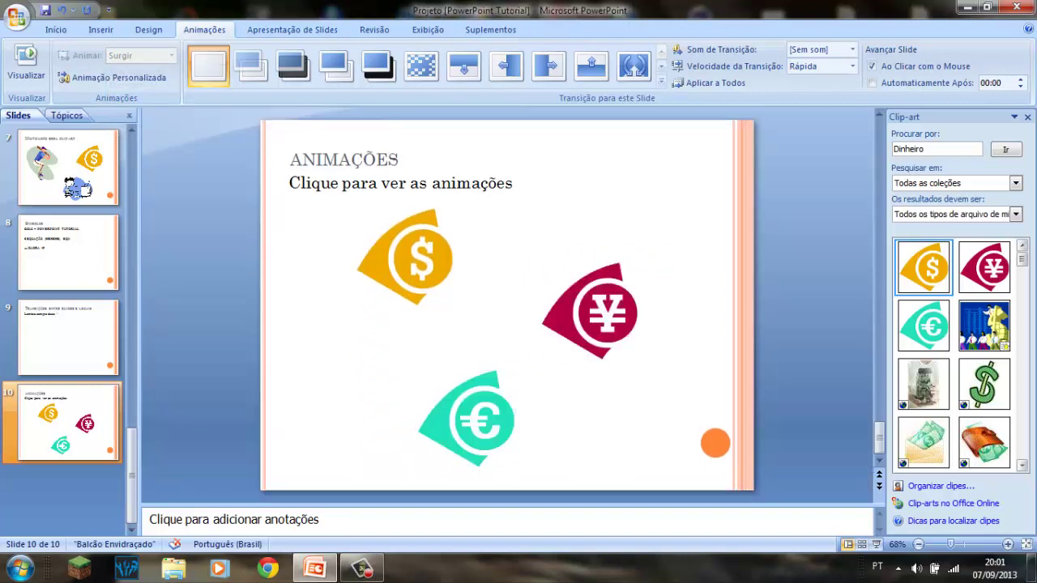
pyautogui.click(68, 336)
pyautogui.hotkey('shift', 'F5')
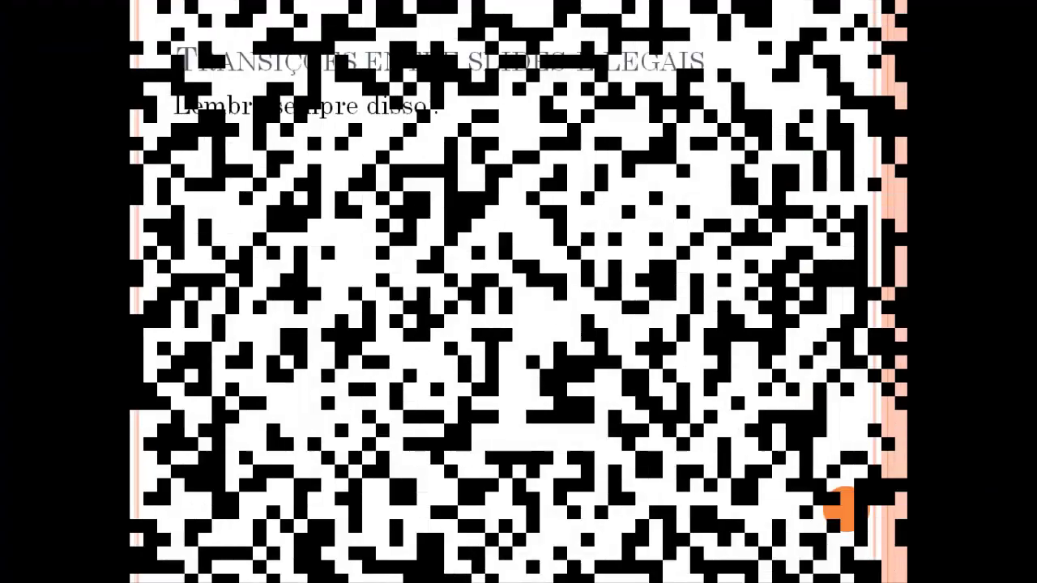
pyautogui.press('space')
pyautogui.press('space')
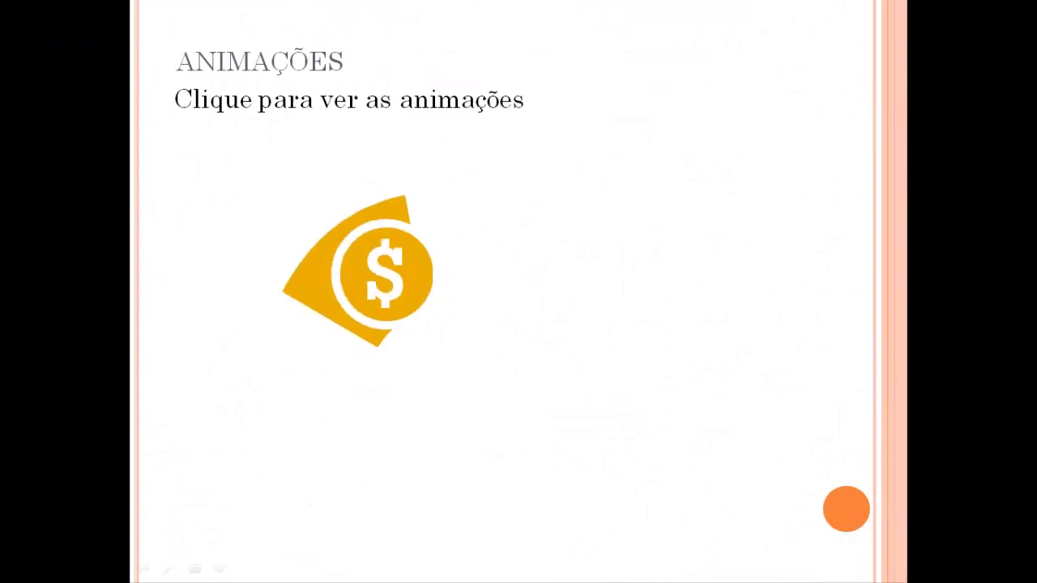
pyautogui.press('space')
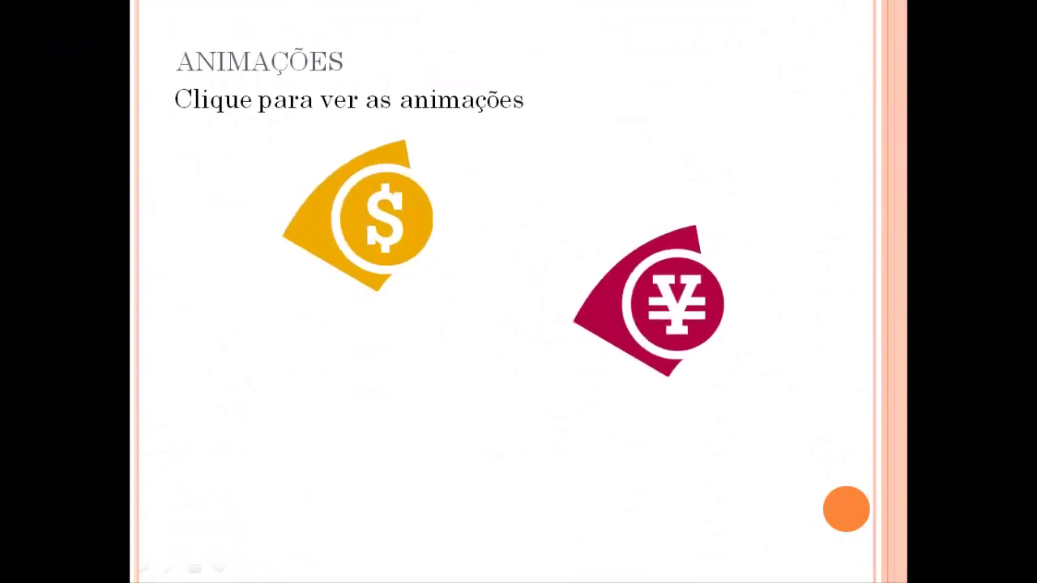
pyautogui.press('space')
pyautogui.press('space')
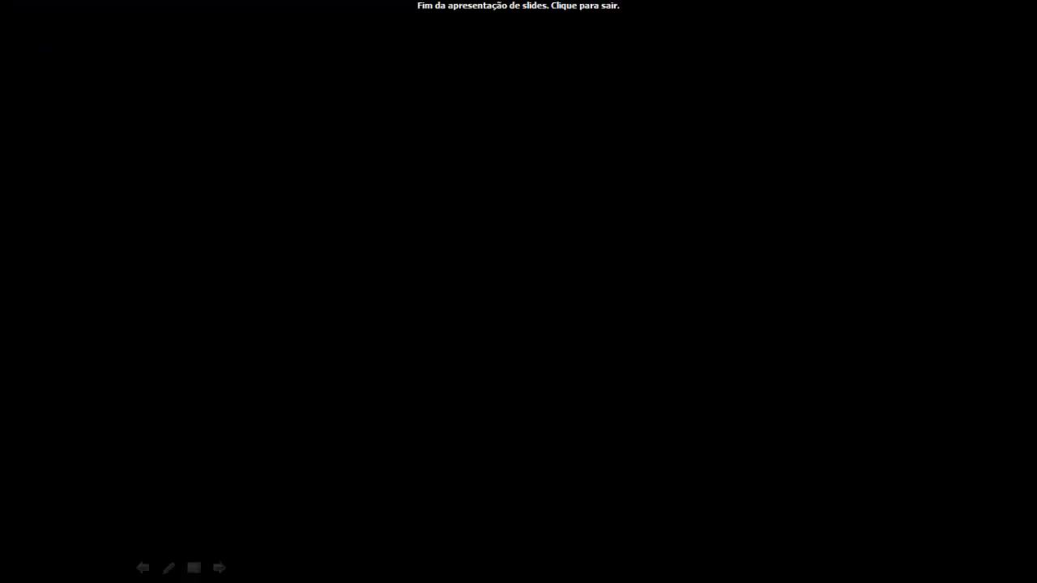
pyautogui.press('space')
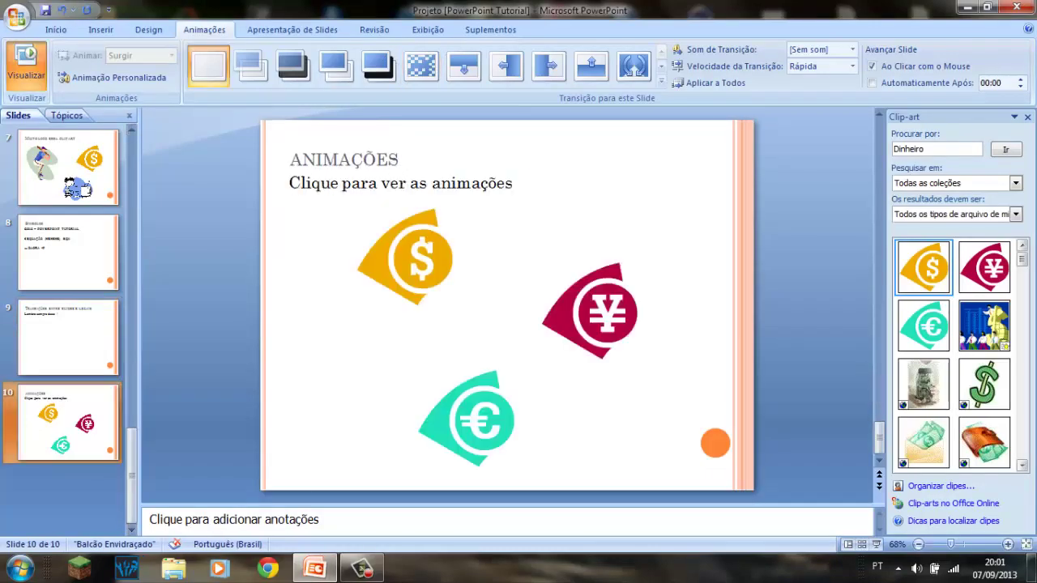
# Step: Open the Som de Transição dropdown to see the sounds available for slide 10
pyautogui.scroll(3, 69, 324)
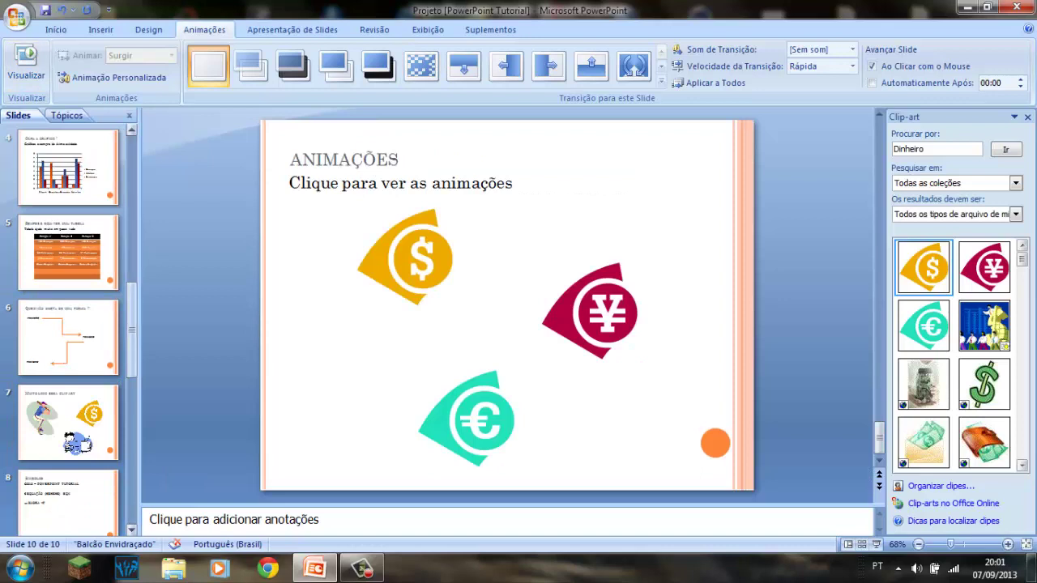
pyautogui.scroll(-3, 69, 324)
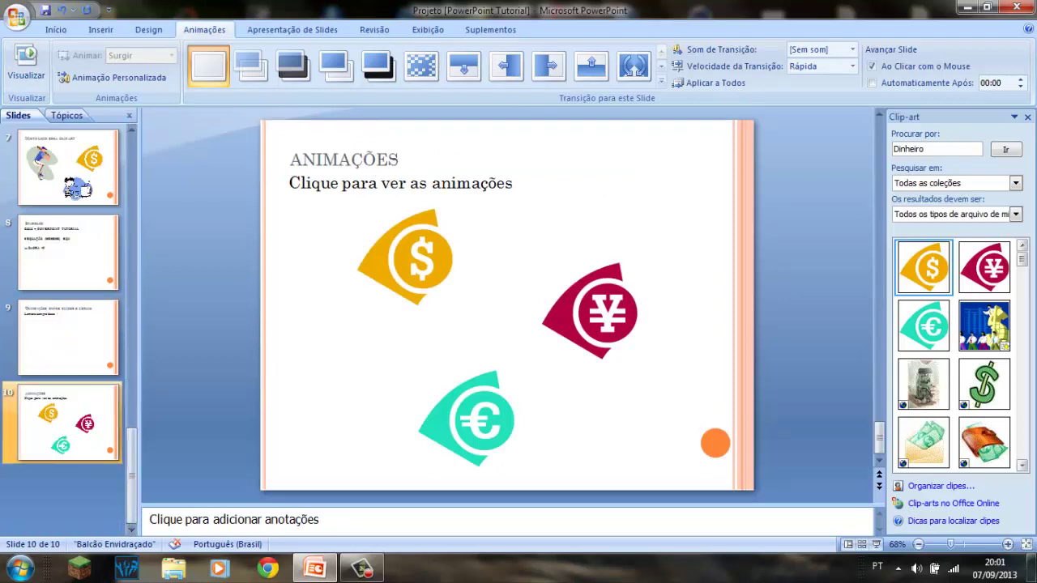
pyautogui.click(406, 258)
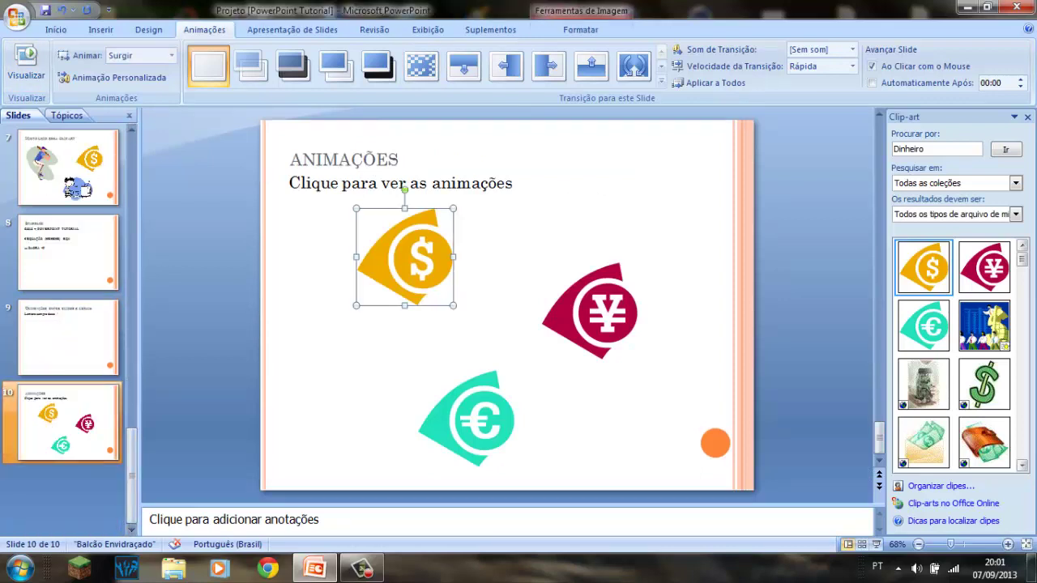
pyautogui.press('Escape')
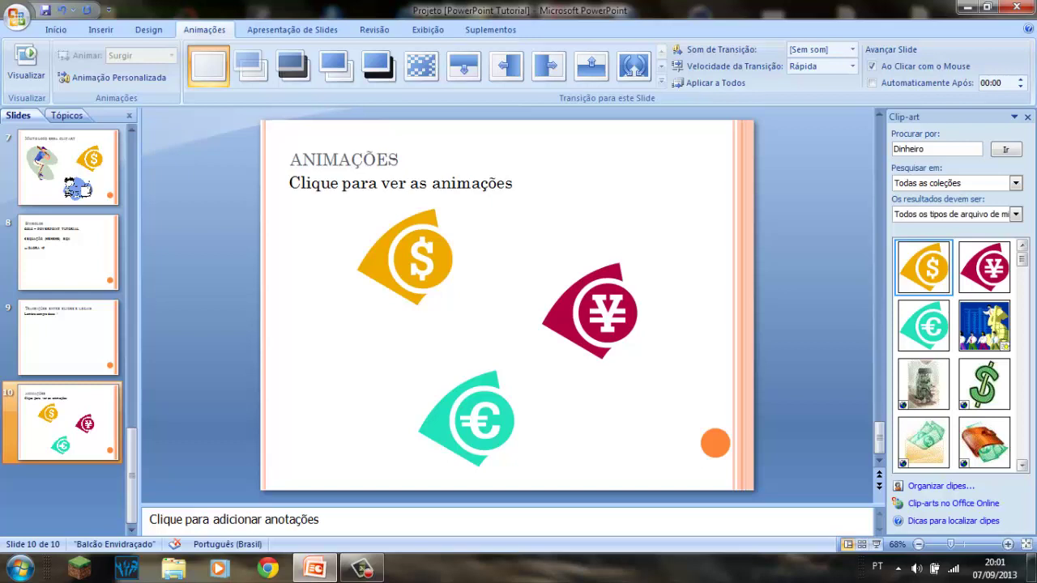
pyautogui.click(853, 49)
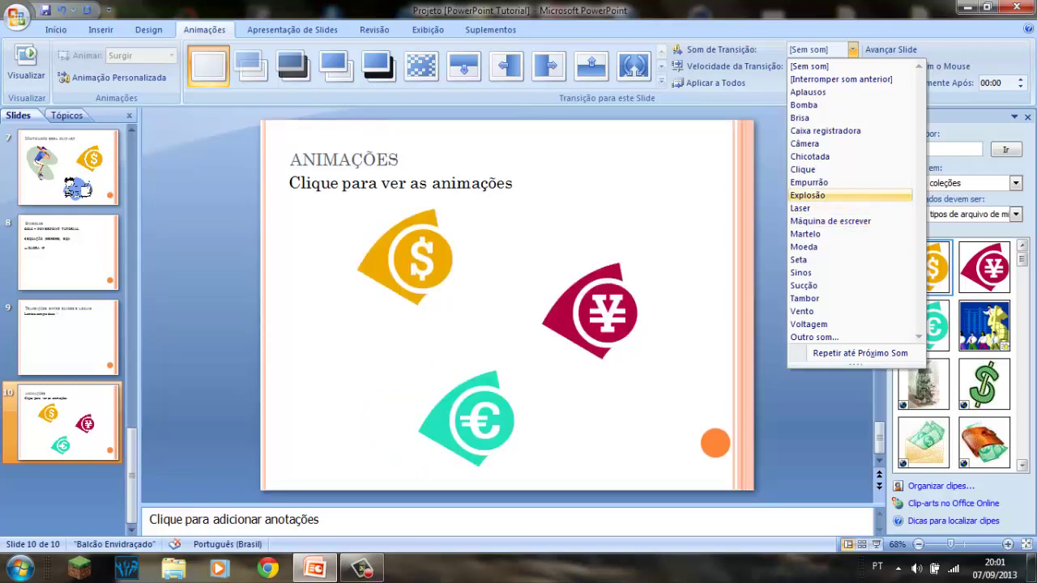
# Step: Apply the Explosão sound to slide 10's transition and preview it in a slide show from slide 9
pyautogui.press('Return')
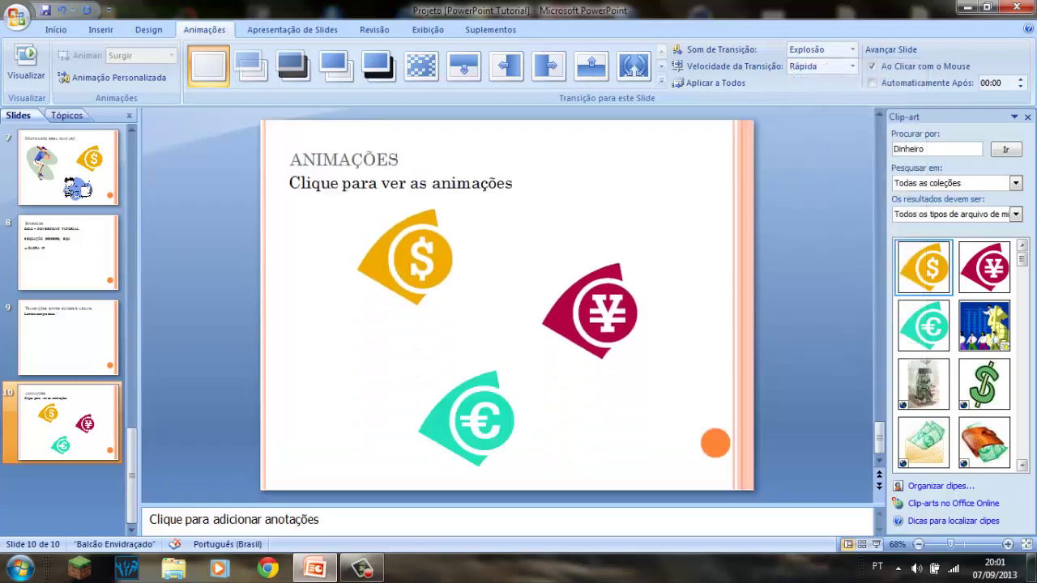
pyautogui.click(68, 336)
pyautogui.click(877, 545)
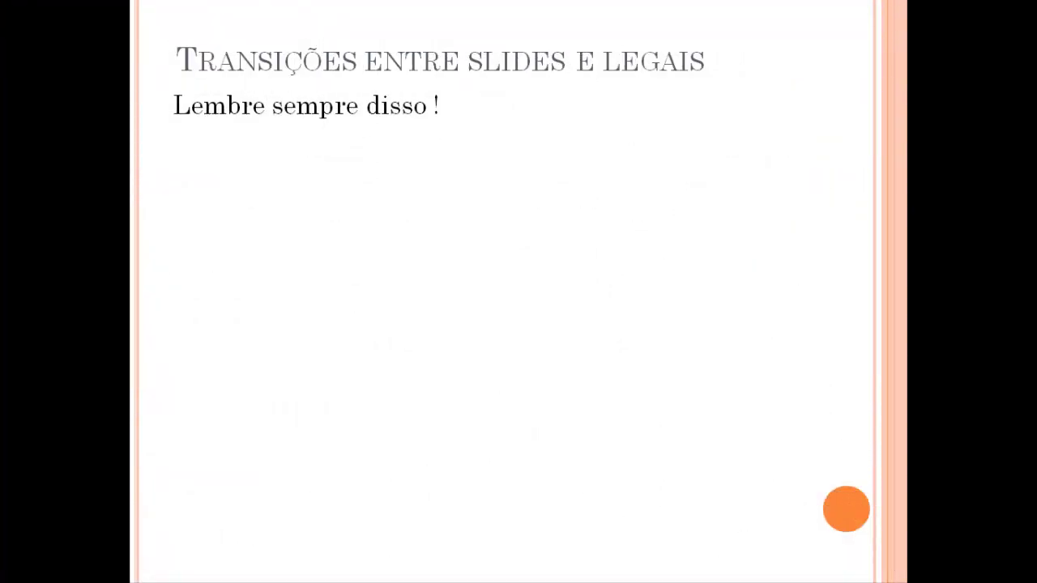
pyautogui.press('space')
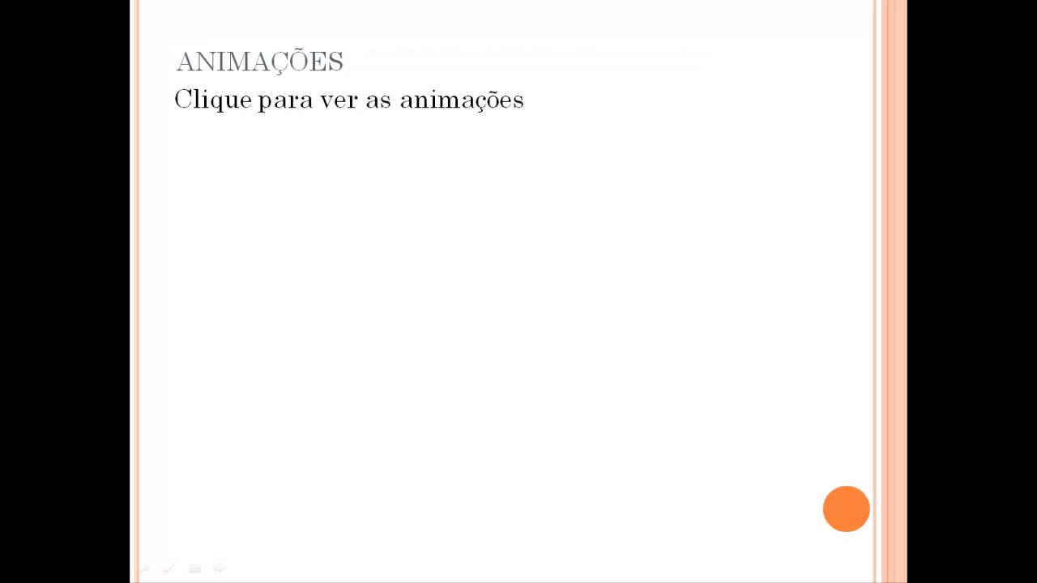
pyautogui.press('space')
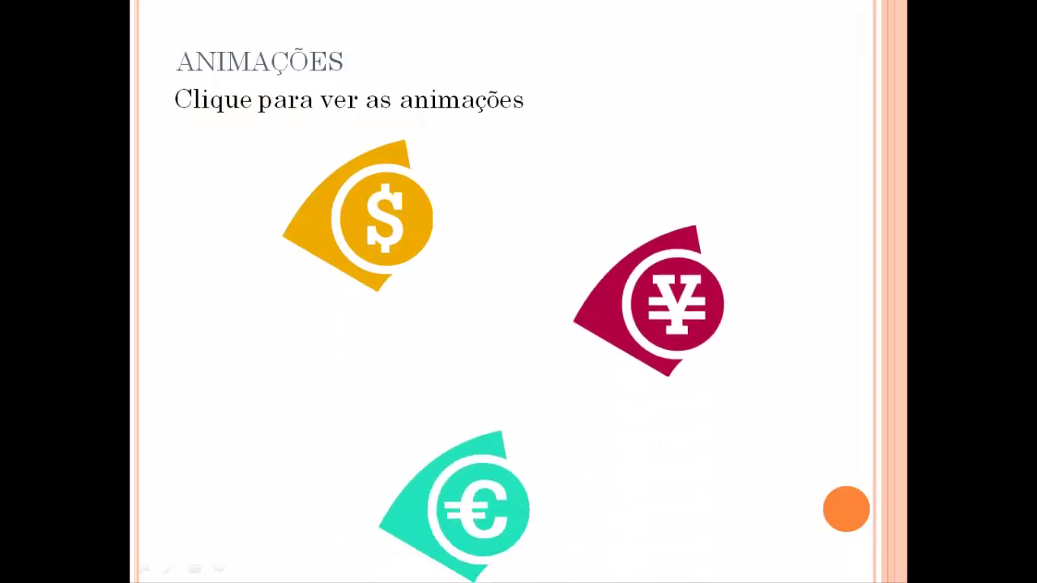
pyautogui.press('Escape')
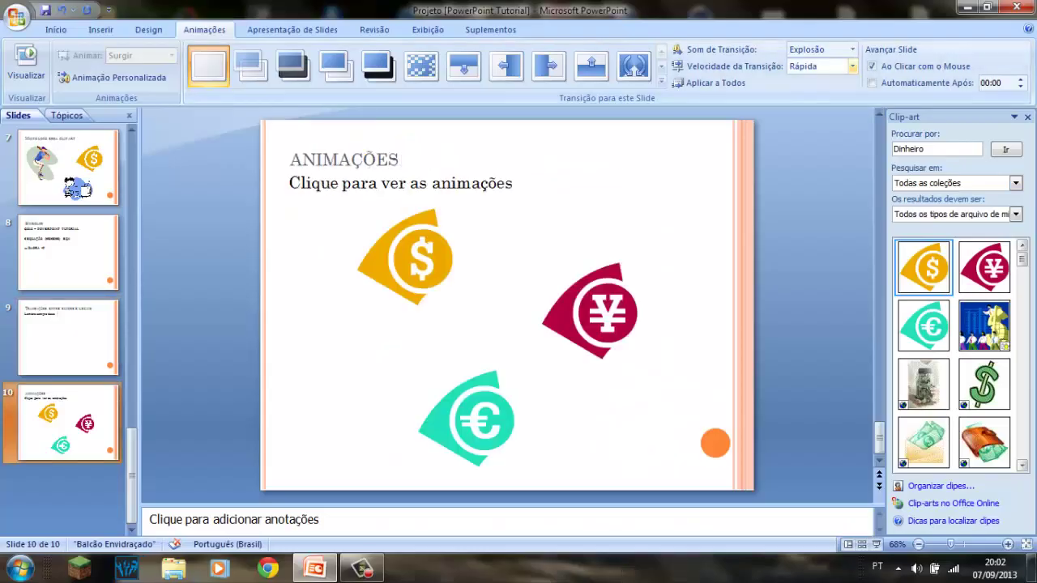
pyautogui.click(852, 66)
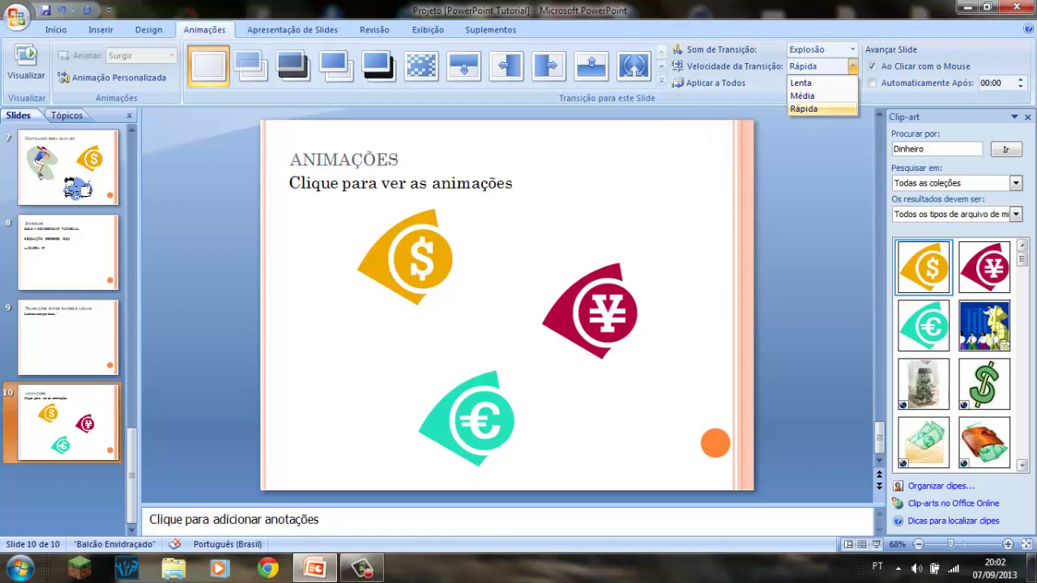
pyautogui.click(810, 109)
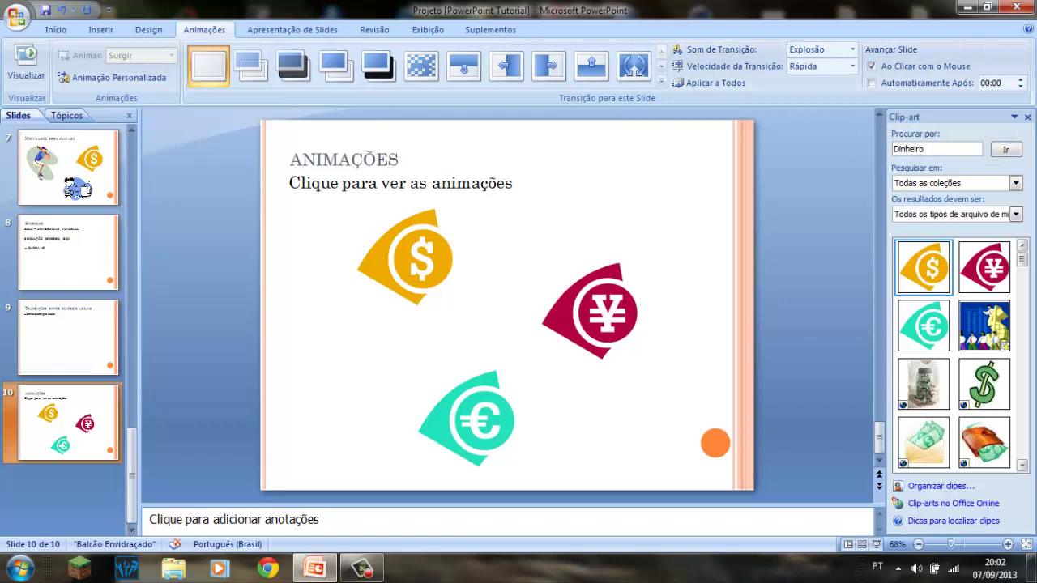
pyautogui.click(872, 65)
pyautogui.click(875, 544)
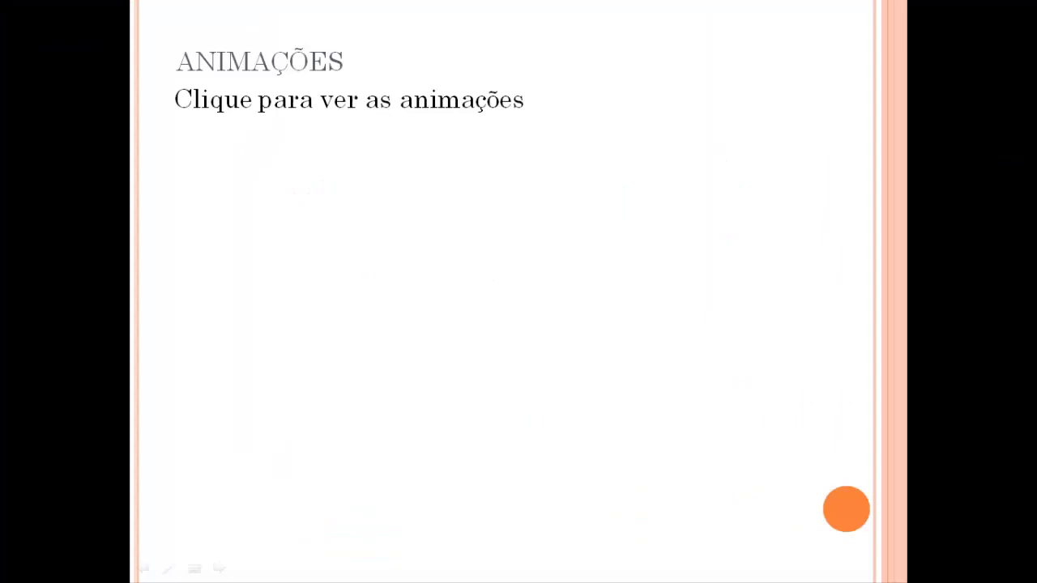
pyautogui.press('Escape')
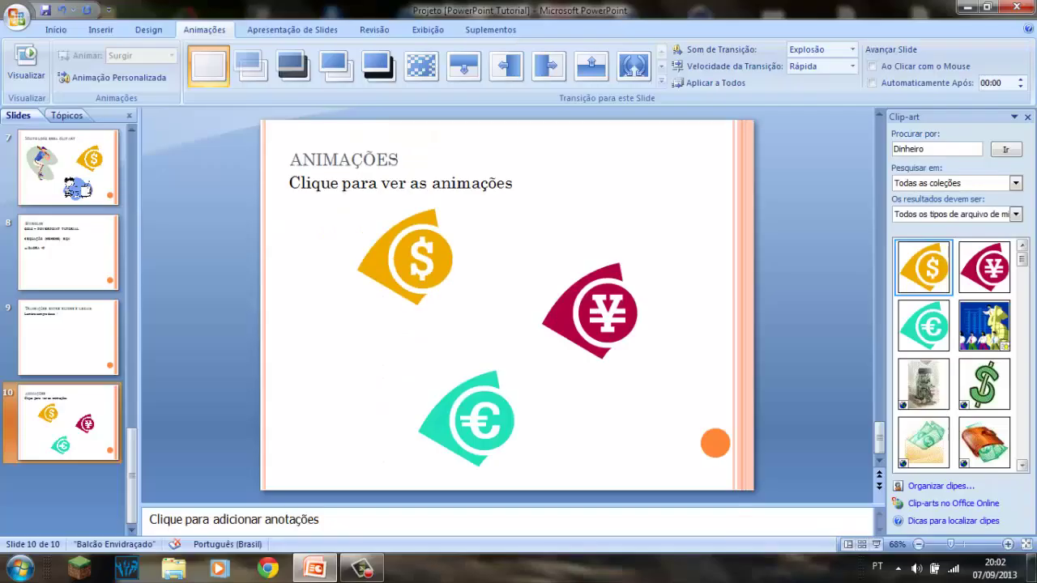
pyautogui.click(872, 65)
# Step: Toggle between the Inserir and Início ribbon tabs, ending on Inserir
pyautogui.click(100, 29)
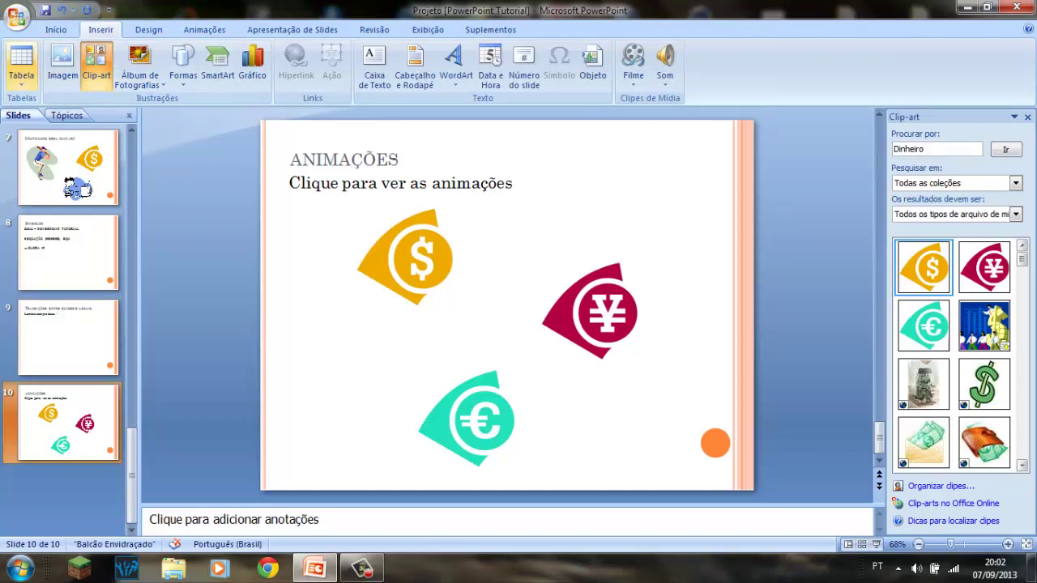
pyautogui.click(56, 29)
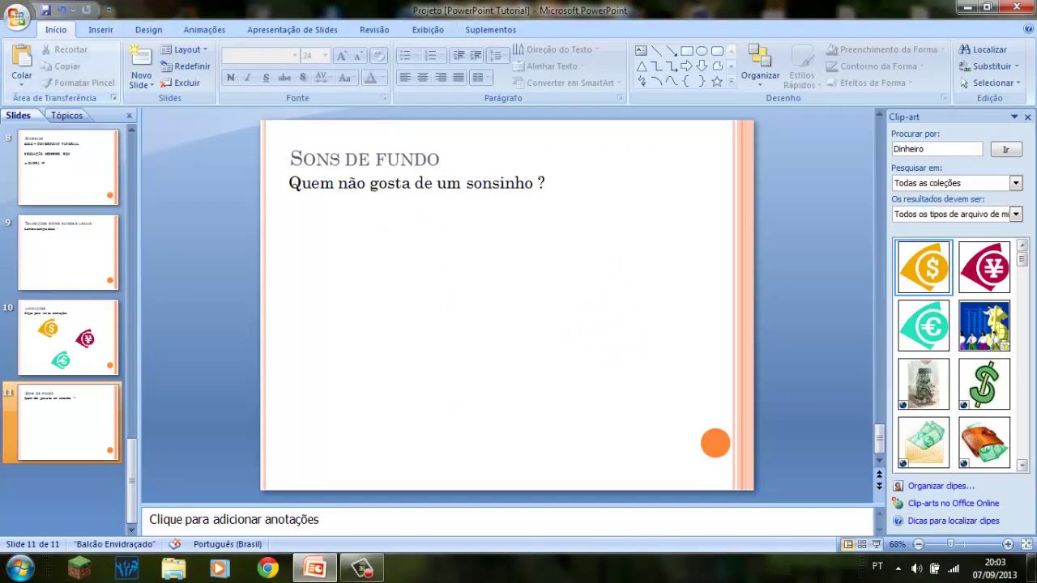
pyautogui.click(100, 29)
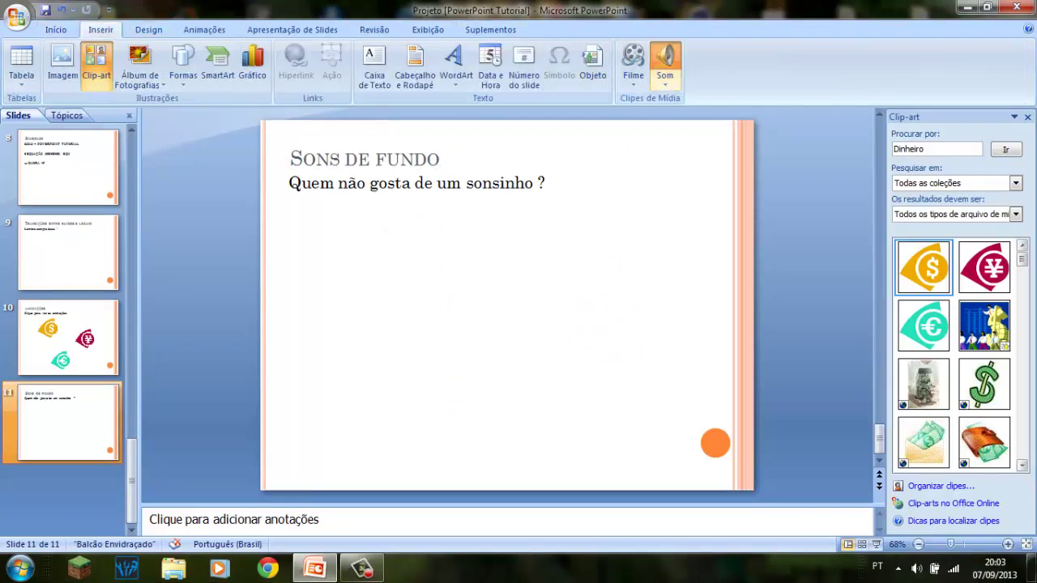
# Step: Insert the Kalimba sound file on slide 11, set to start automatically
pyautogui.click(664, 58)
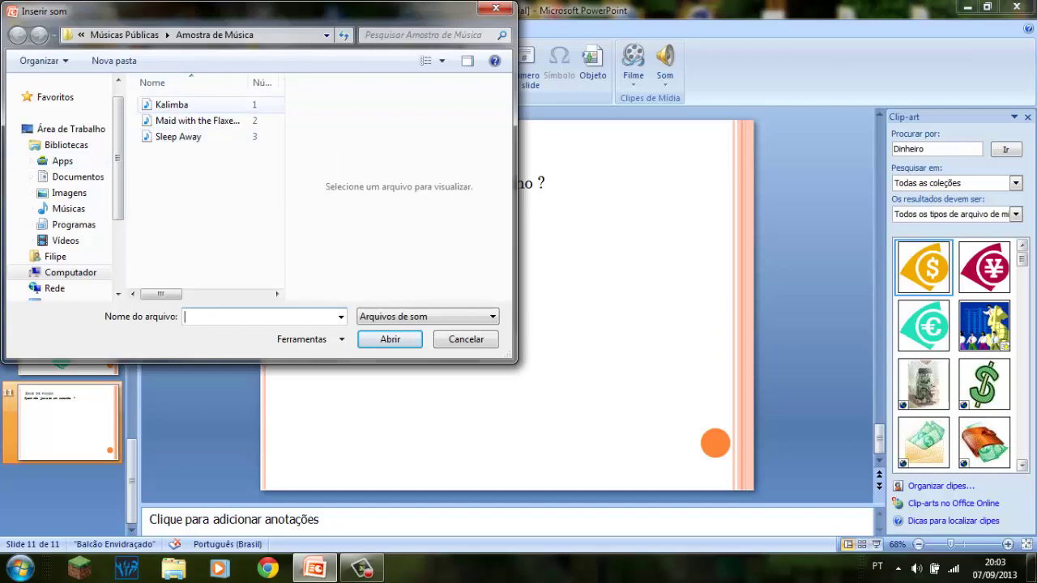
pyautogui.click(172, 104)
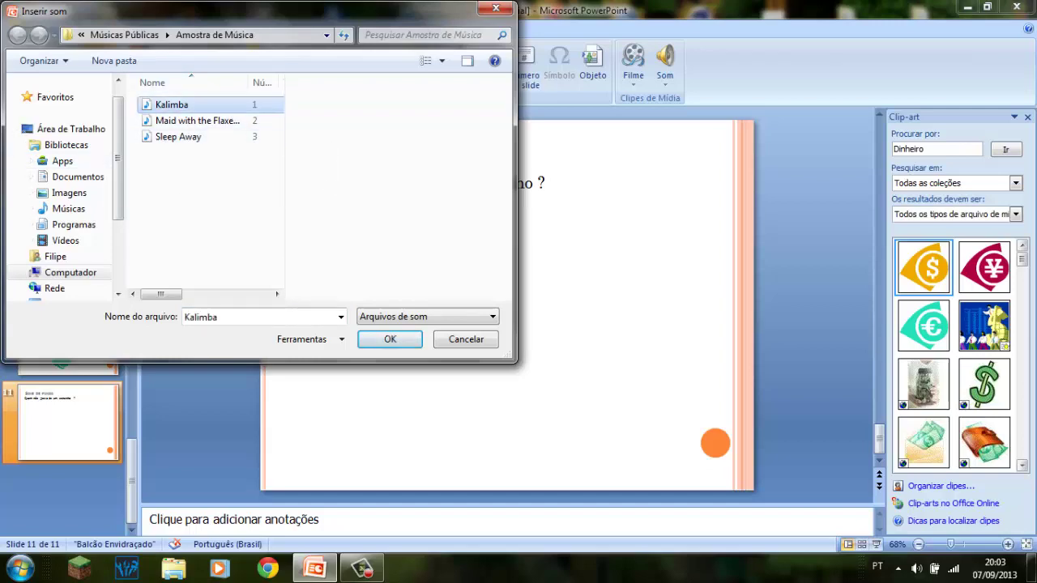
pyautogui.press('Return')
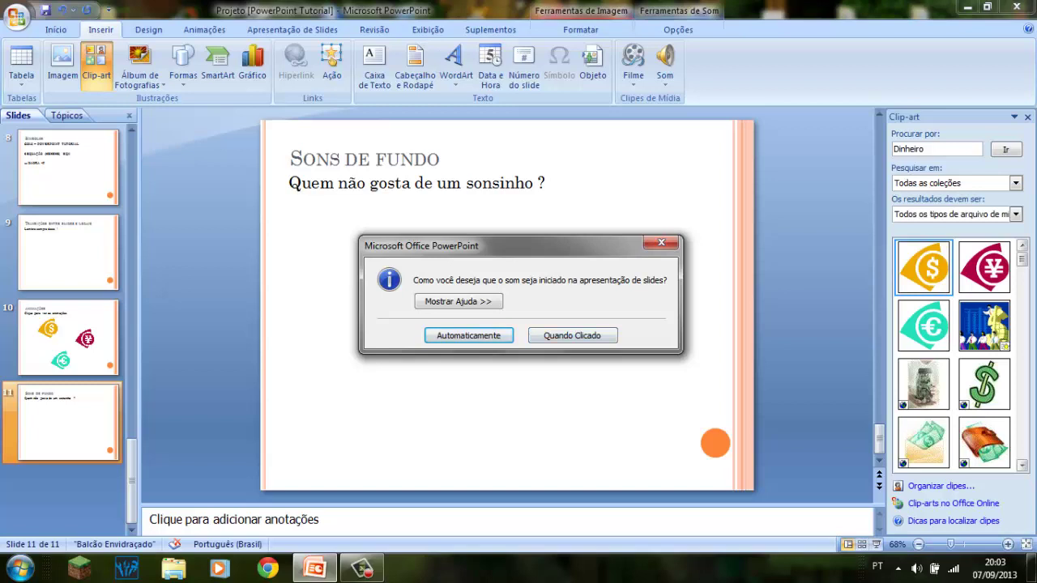
pyautogui.press('Return')
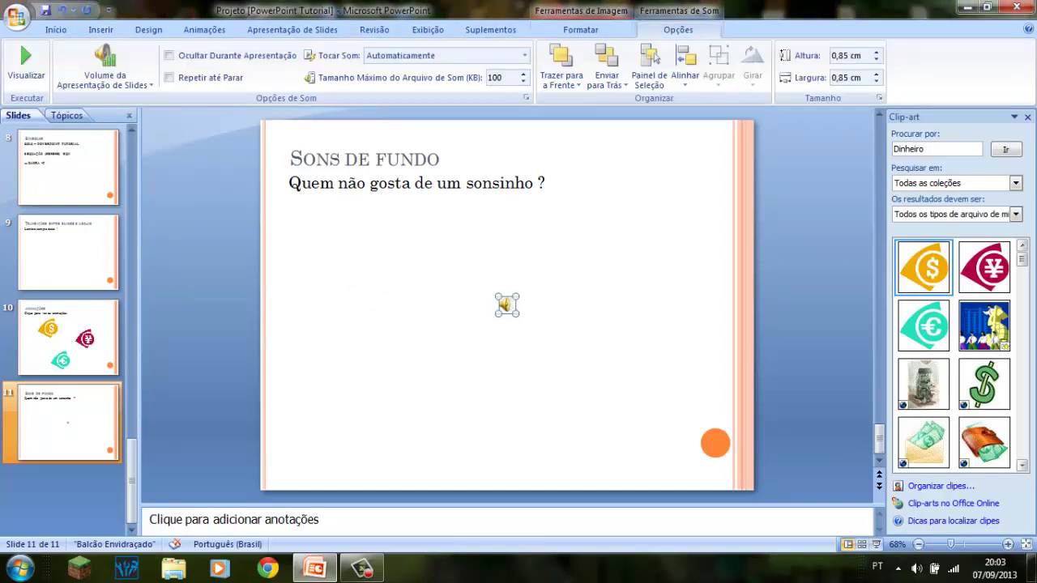
# Step: Move the sound icon beside the subtitle and check its volume, preview and automatic start
pyautogui.moveTo(507, 305); pyautogui.dragTo(654, 182)
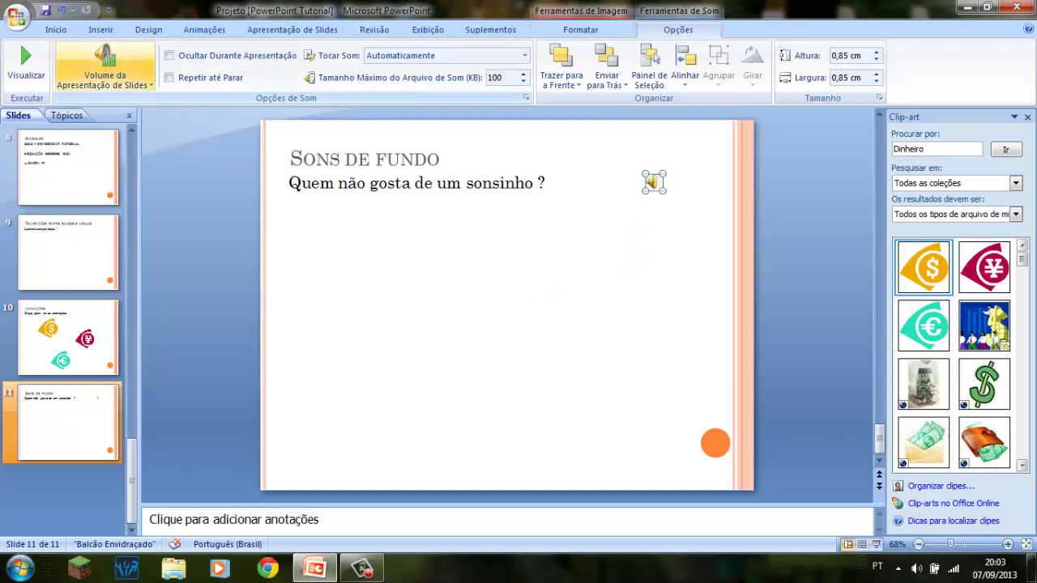
pyautogui.click(104, 65)
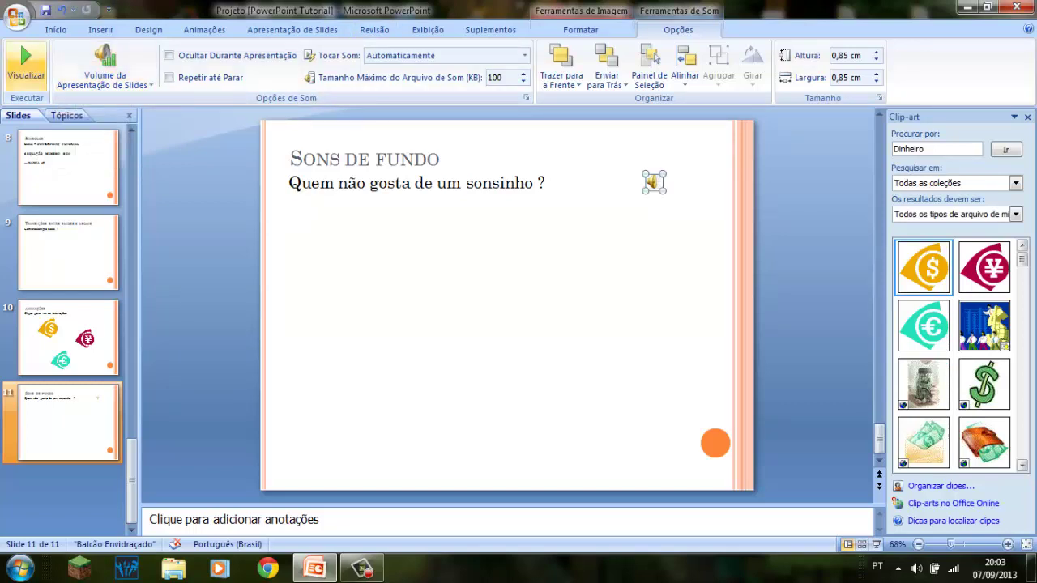
pyautogui.click(26, 64)
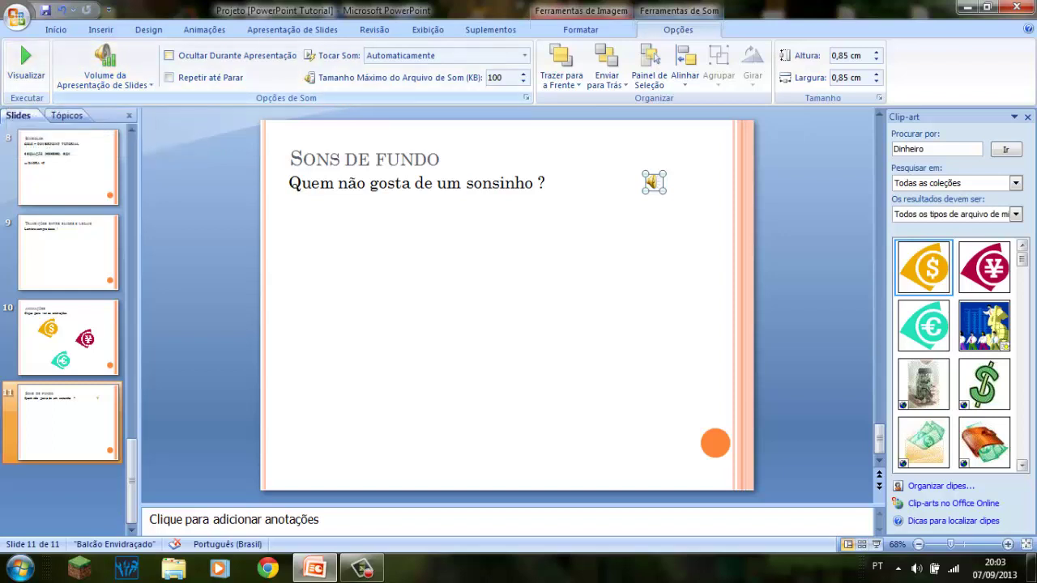
pyautogui.click(525, 55)
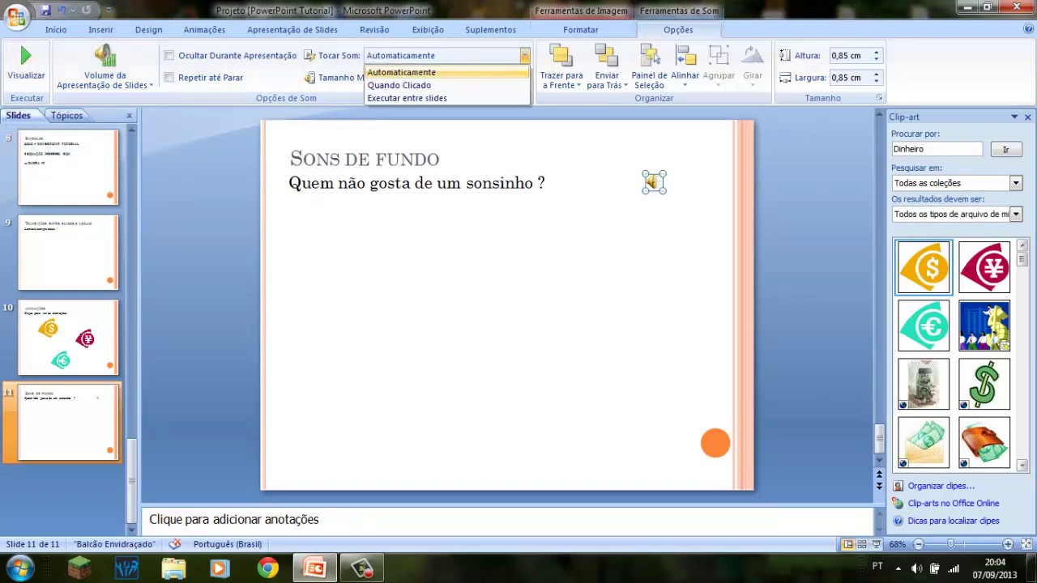
pyautogui.click(389, 69)
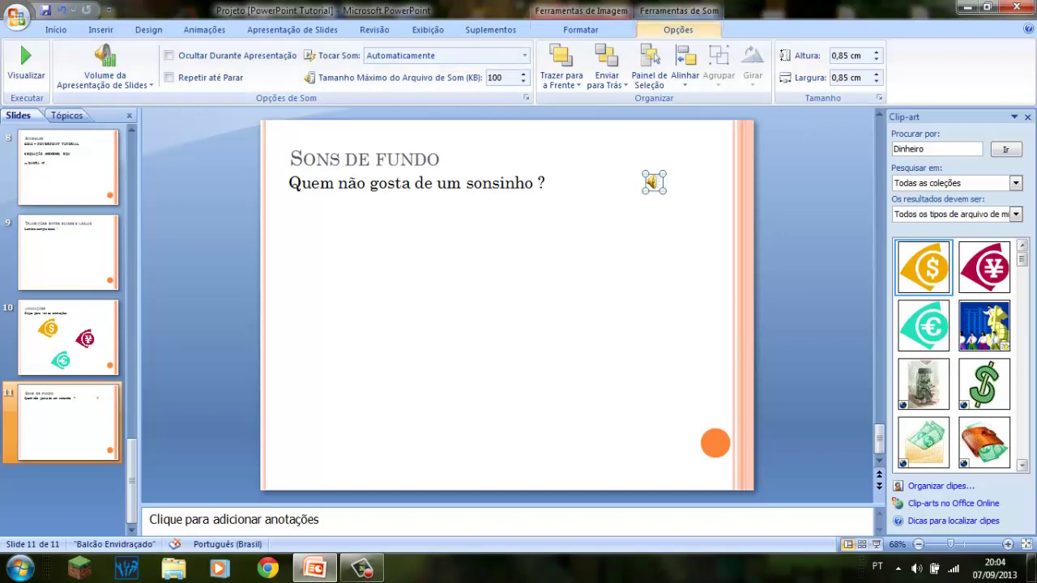
# Step: Nudge the sound icon closer to the question text
pyautogui.click(581, 30)
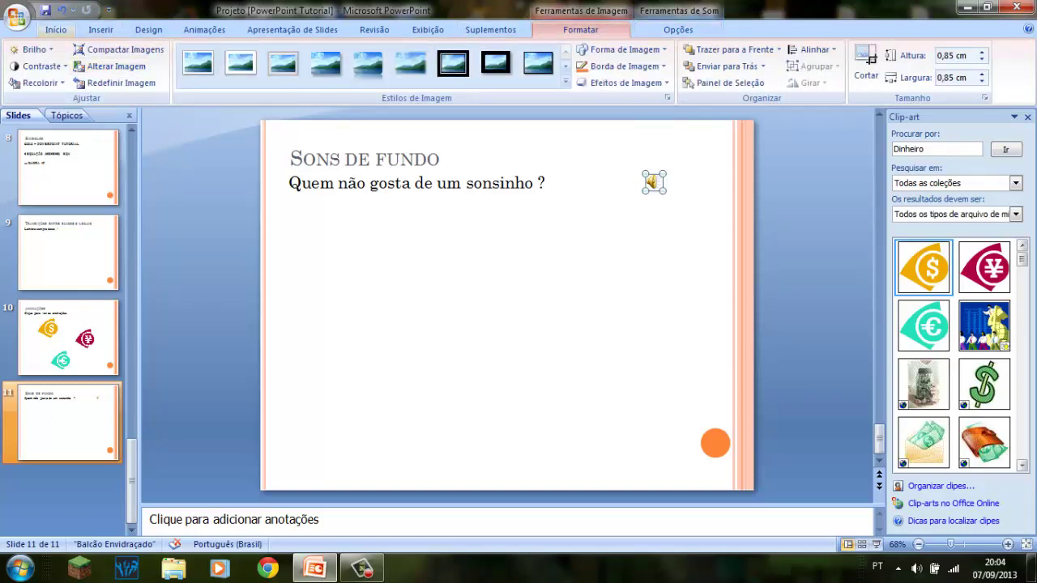
pyautogui.click(56, 29)
pyautogui.moveTo(615, 174); pyautogui.dragTo(577, 179)
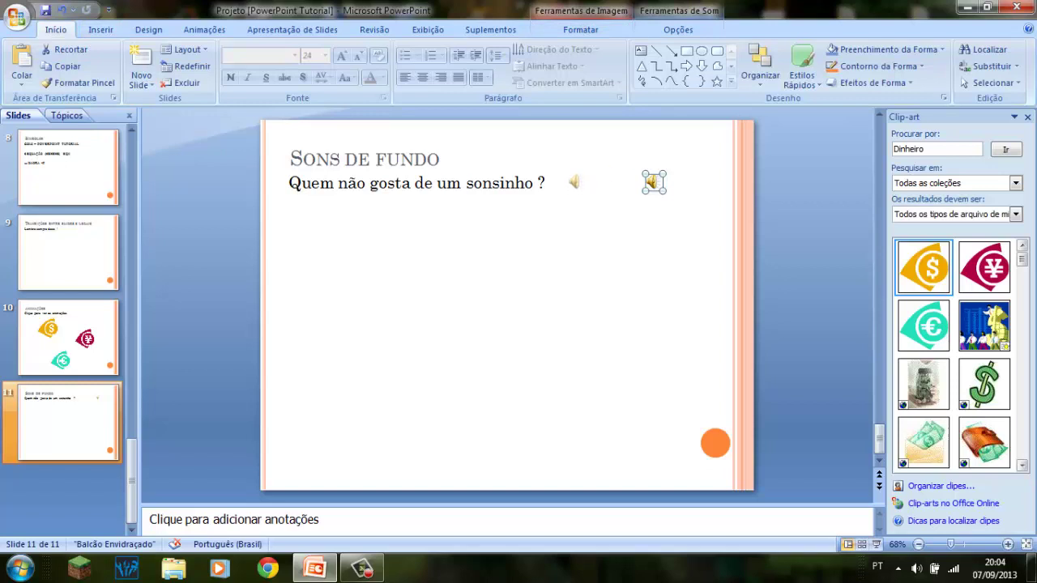
pyautogui.click(69, 251)
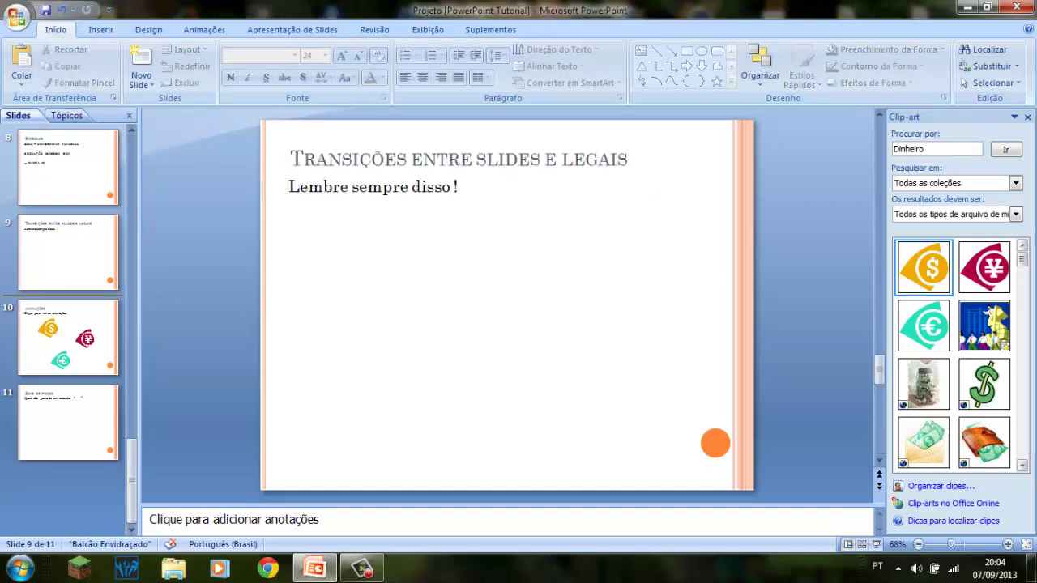
pyautogui.click(69, 338)
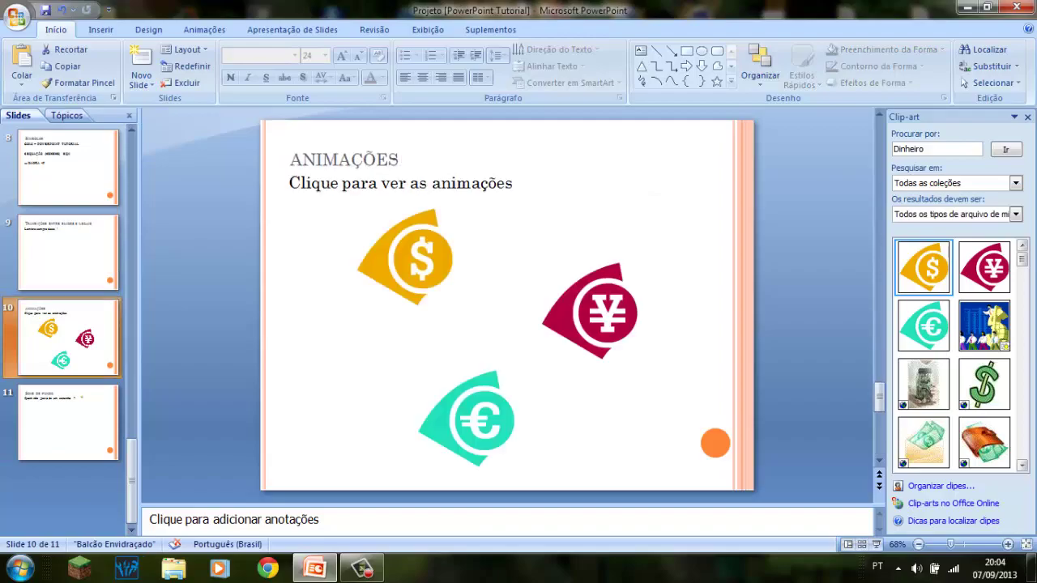
pyautogui.hotkey('shift', 'F5')
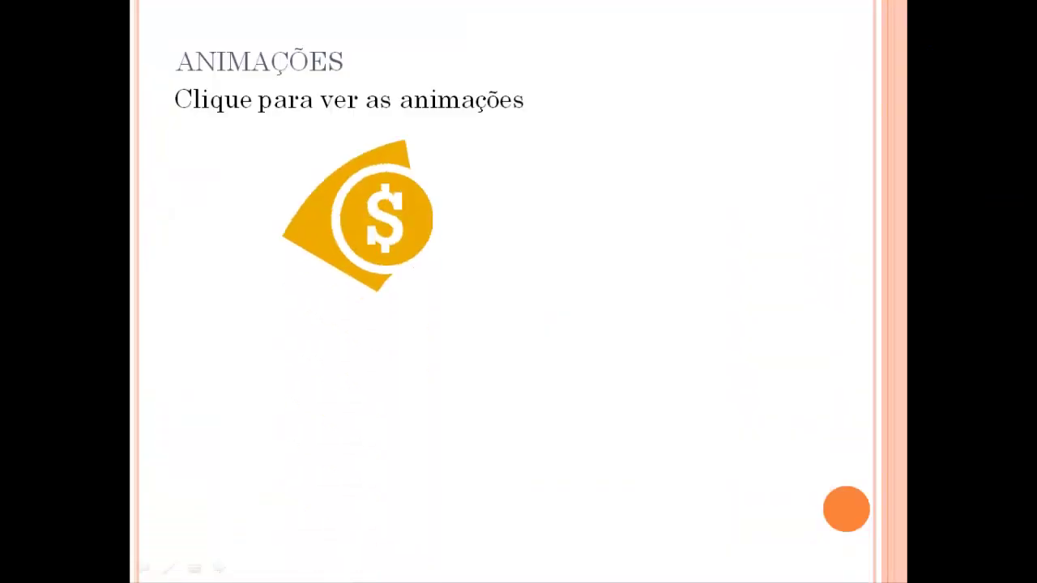
pyautogui.press('Right')
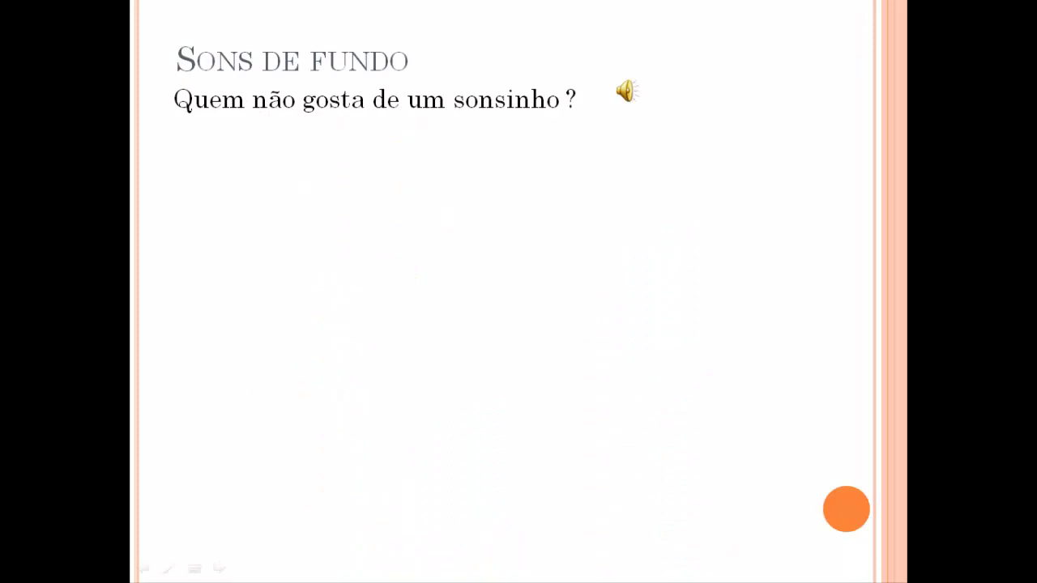
pyautogui.press('Escape')
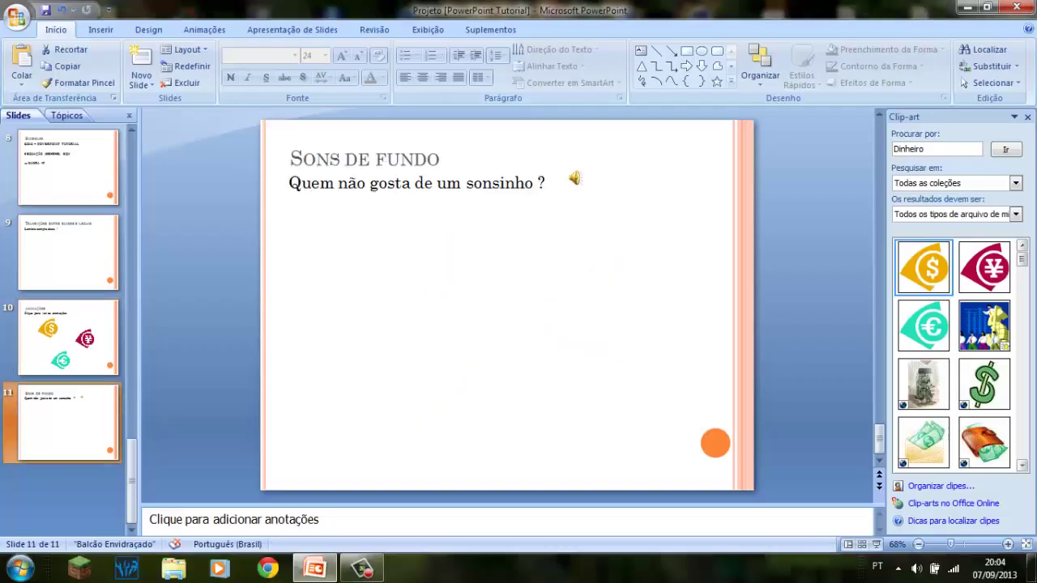
pyautogui.click(574, 178)
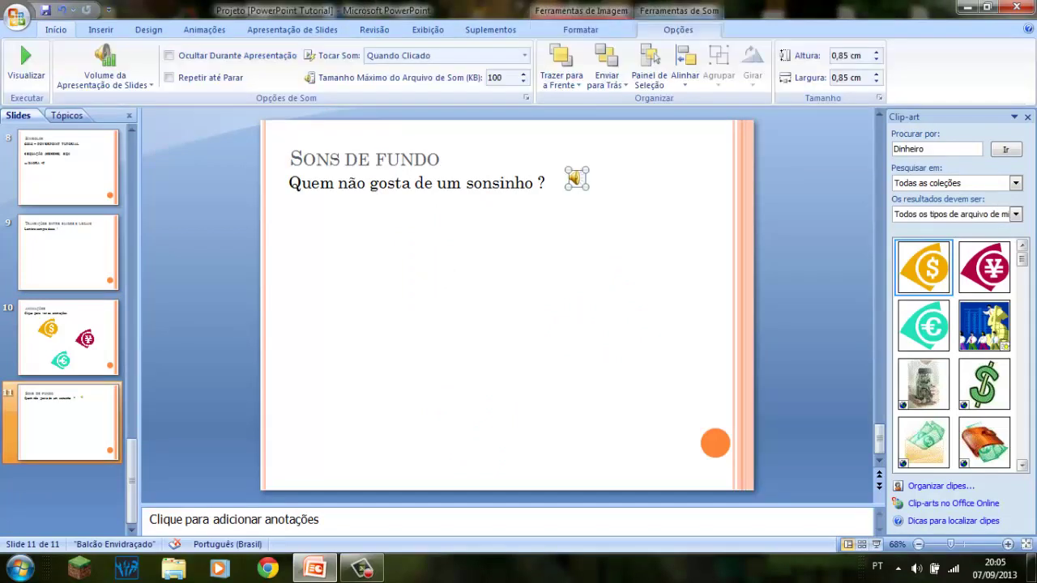
pyautogui.click(581, 30)
pyautogui.click(678, 29)
pyautogui.hotkey('shift', 'F5')
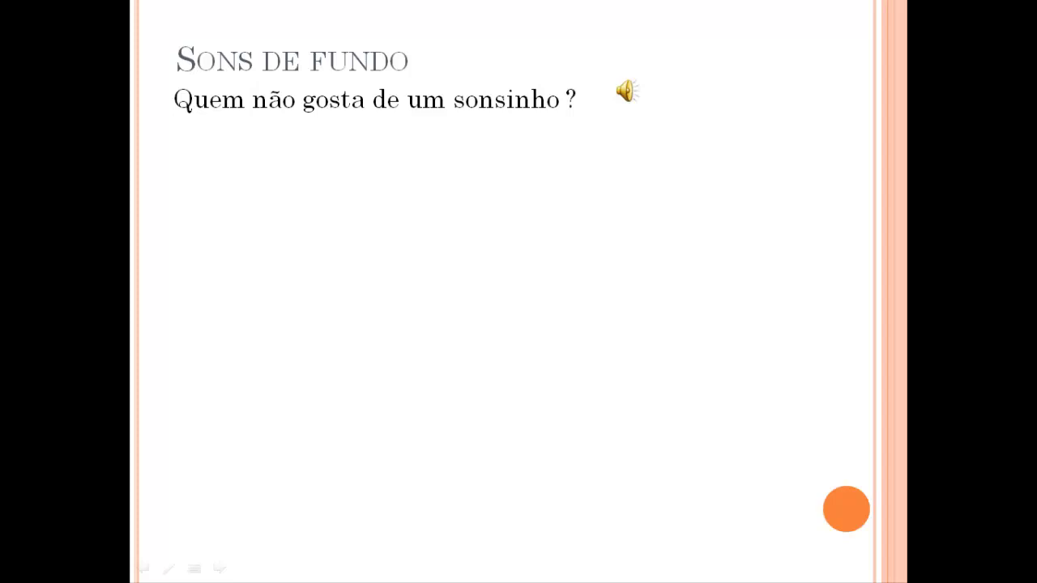
pyautogui.press('Escape')
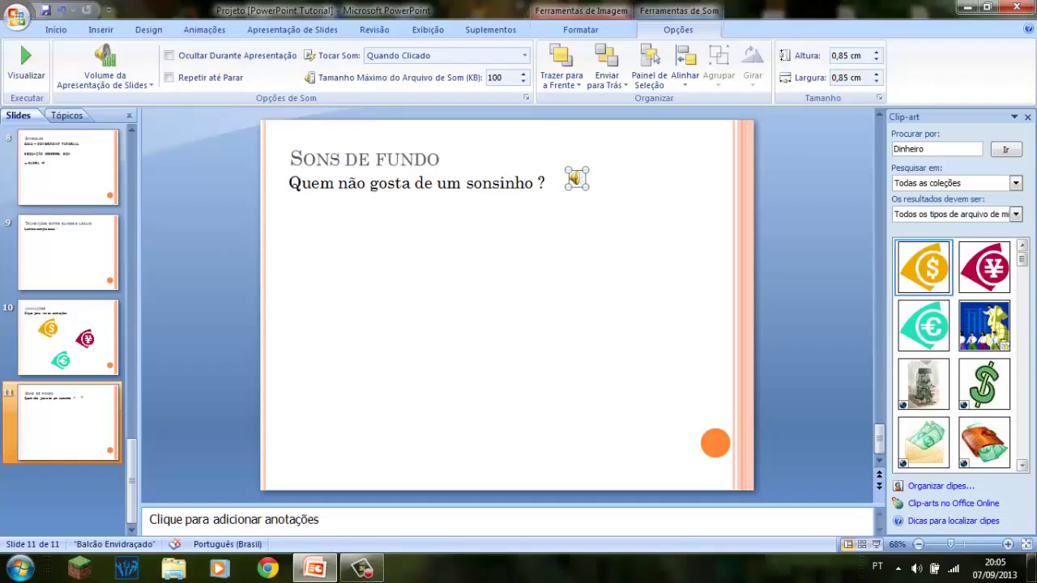
# Step: Insert the Introdução movie from Área de Trabalho > Arquivos, set to play Quando Clicado
pyautogui.click(56, 29)
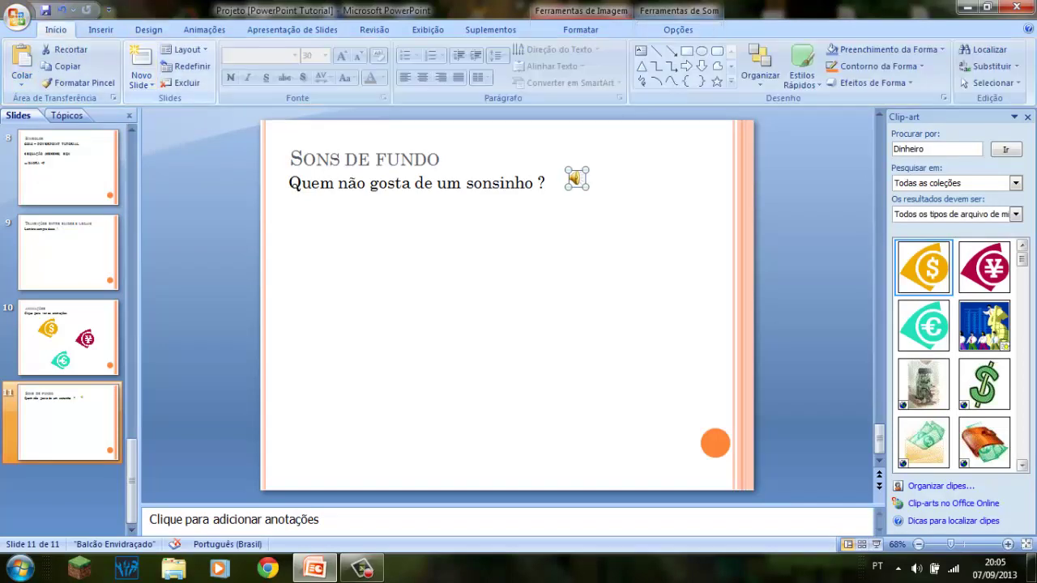
pyautogui.click(101, 29)
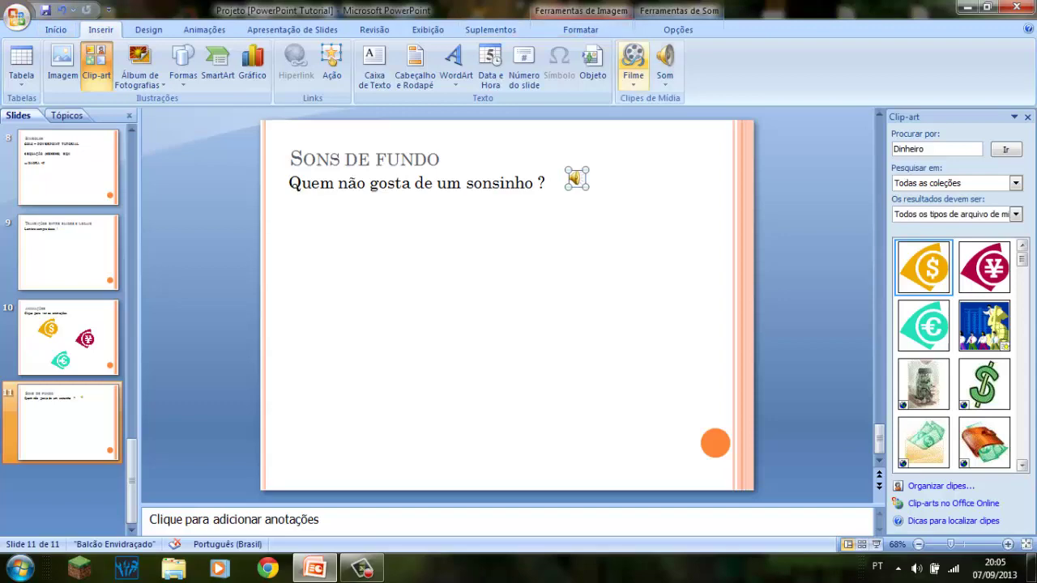
pyautogui.click(634, 58)
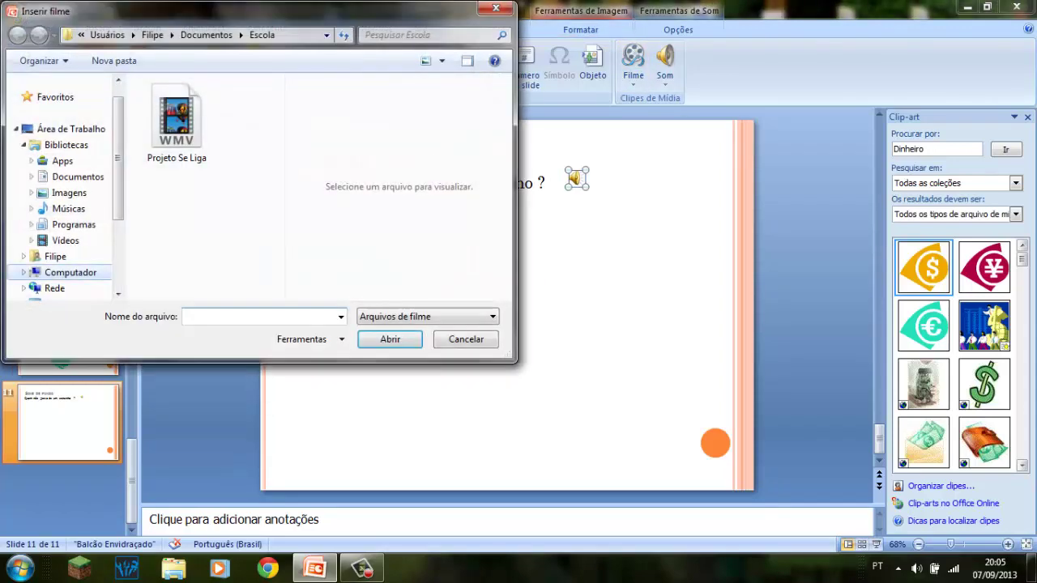
pyautogui.click(71, 129)
pyautogui.scroll(-5, 202, 182)
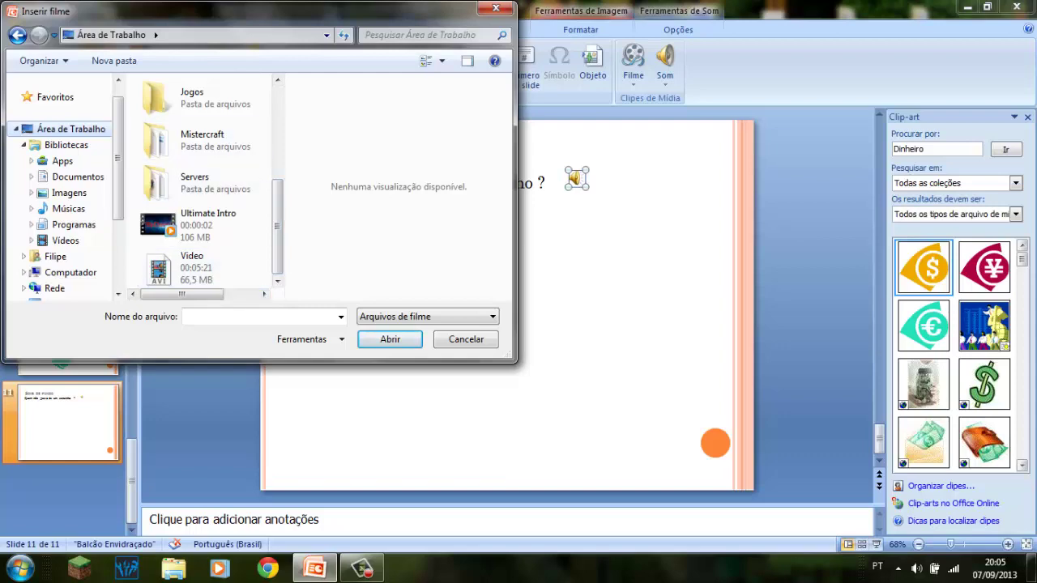
pyautogui.scroll(3, 202, 190)
pyautogui.doubleClick(199, 195)
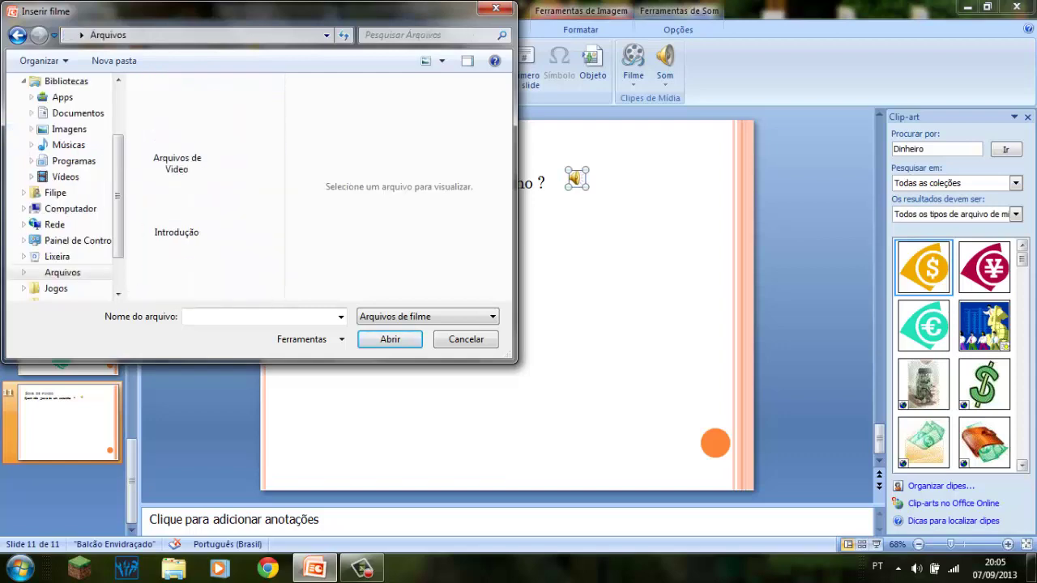
pyautogui.doubleClick(176, 219)
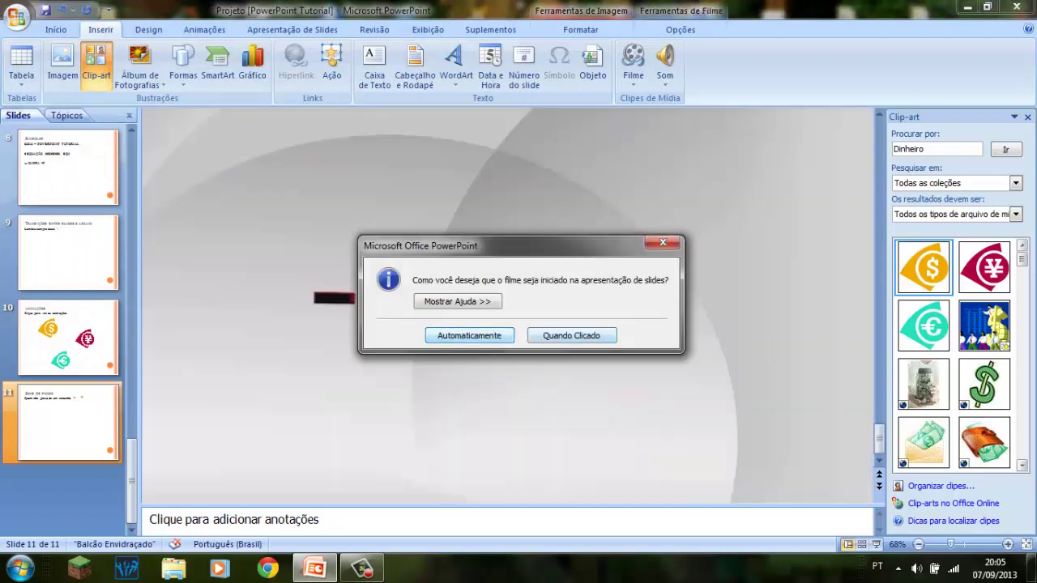
pyautogui.click(571, 336)
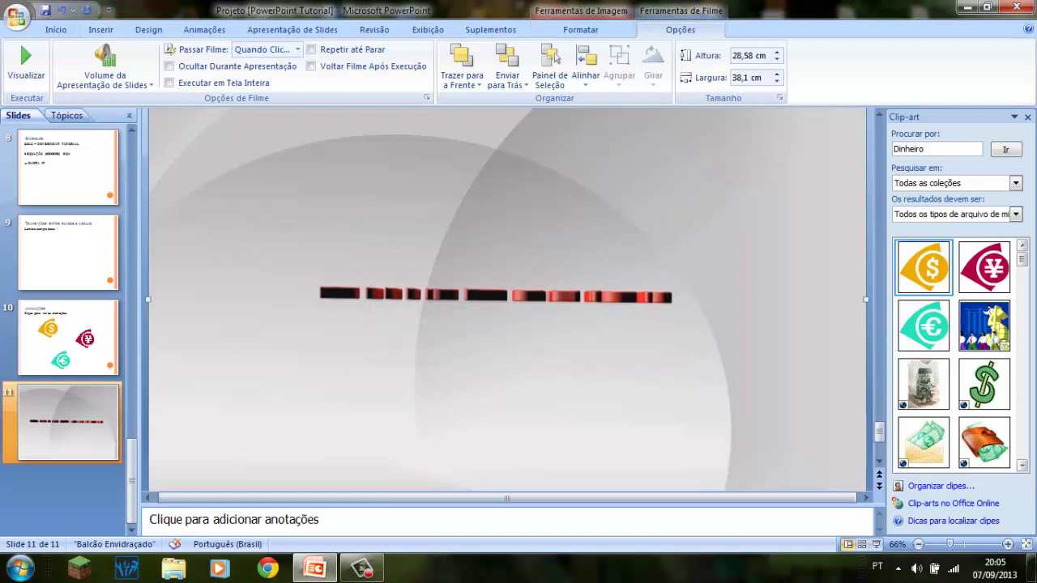
# Step: Narrow and shrink the oversized movie and move it down onto the slide
pyautogui.moveTo(148, 299); pyautogui.dragTo(440, 299)
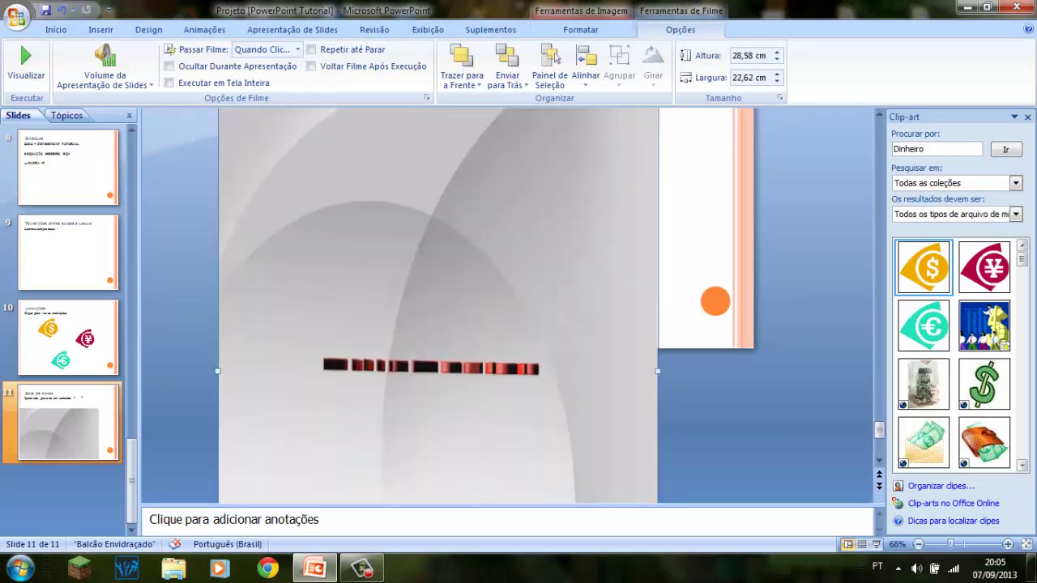
pyautogui.moveTo(218, 371); pyautogui.dragTo(515, 371)
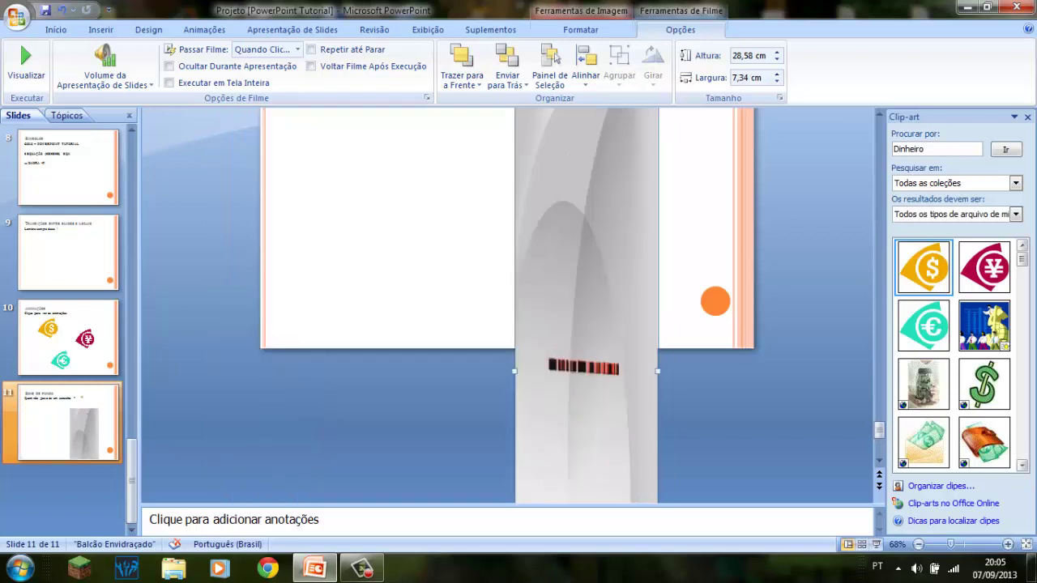
pyautogui.moveTo(586, 244); pyautogui.dragTo(536, 367)
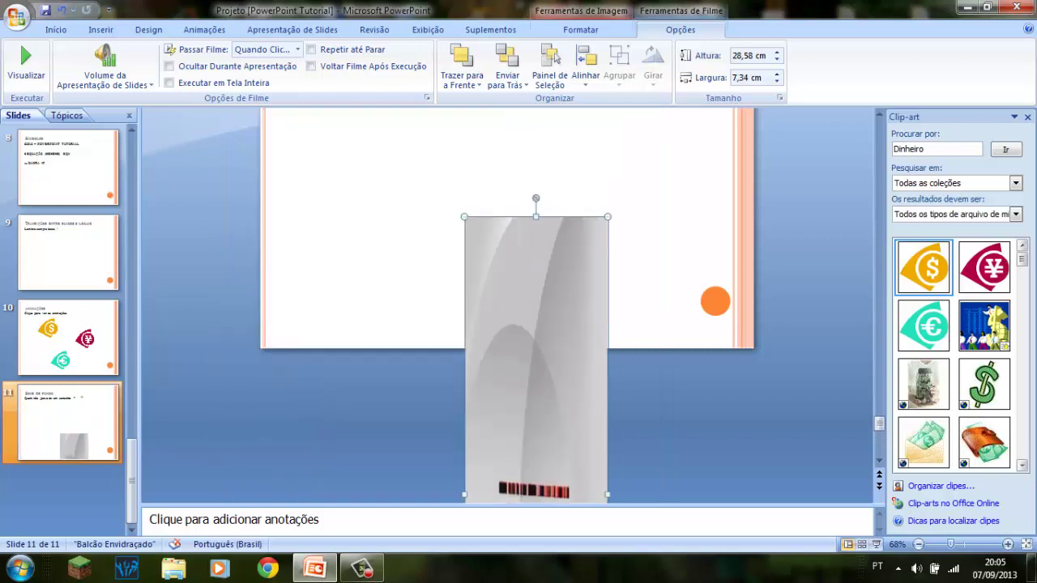
pyautogui.moveTo(608, 217)
pyautogui.mouseDown()
pyautogui.moveTo(544, 463)
pyautogui.moveTo(500, 151)
pyautogui.mouseUp()
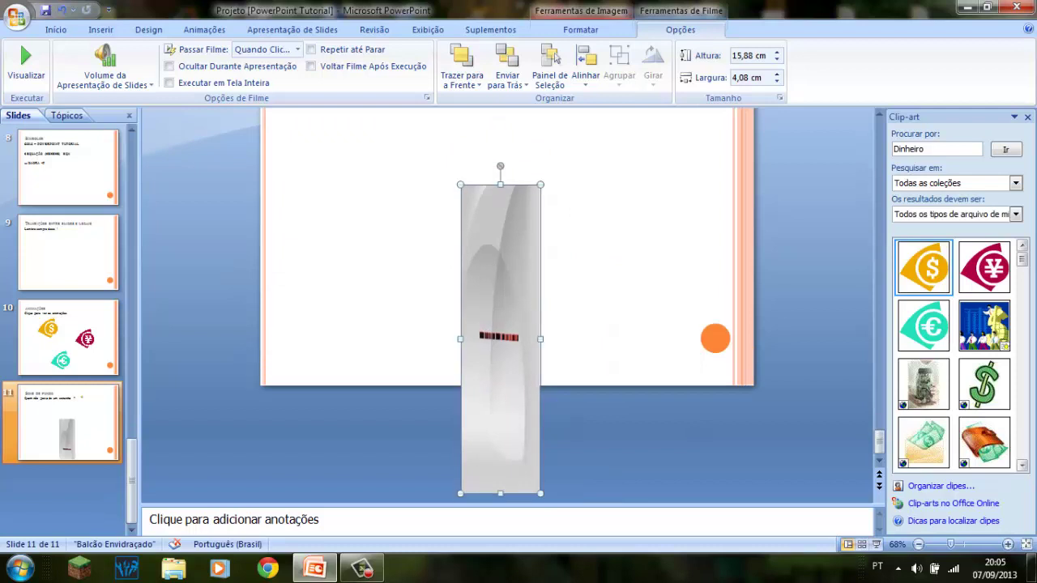
pyautogui.moveTo(541, 185); pyautogui.dragTo(530, 222)
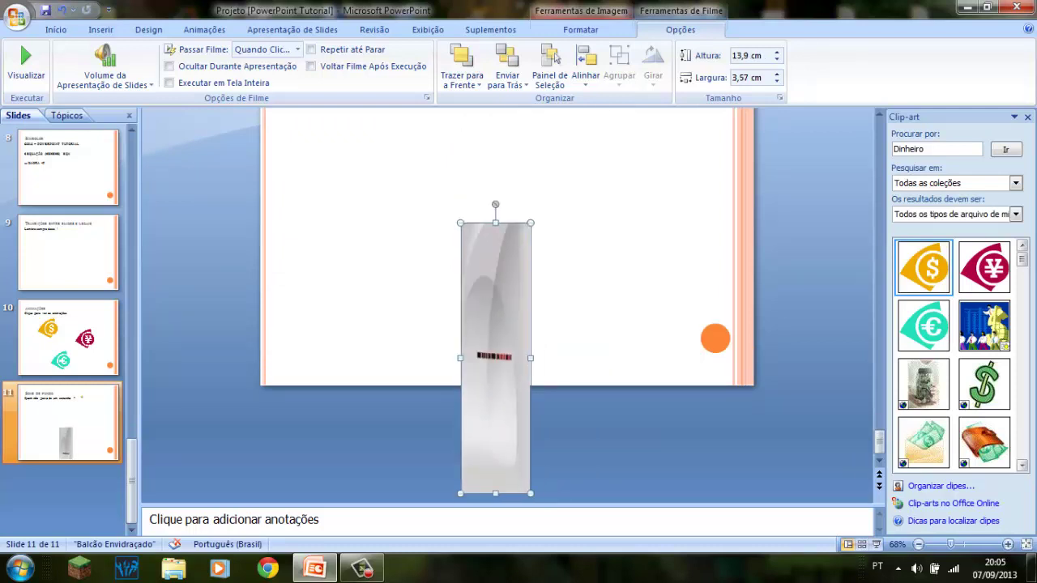
pyautogui.moveTo(495, 492); pyautogui.dragTo(495, 324)
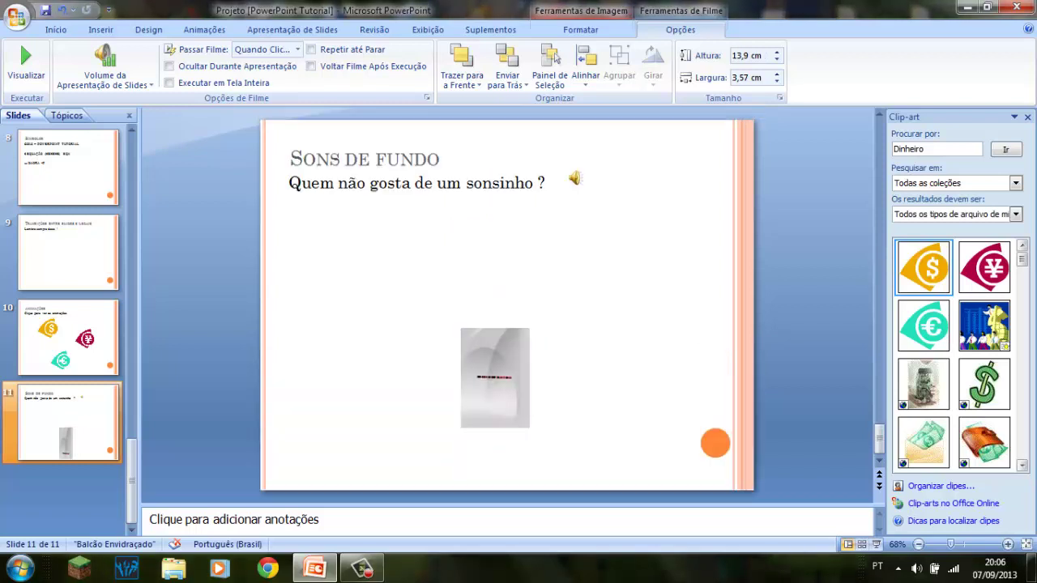
# Step: Resize and center the movie below the text at about 16,47 × 13,79 cm
pyautogui.click(497, 277)
pyautogui.moveTo(496, 377); pyautogui.dragTo(492, 308)
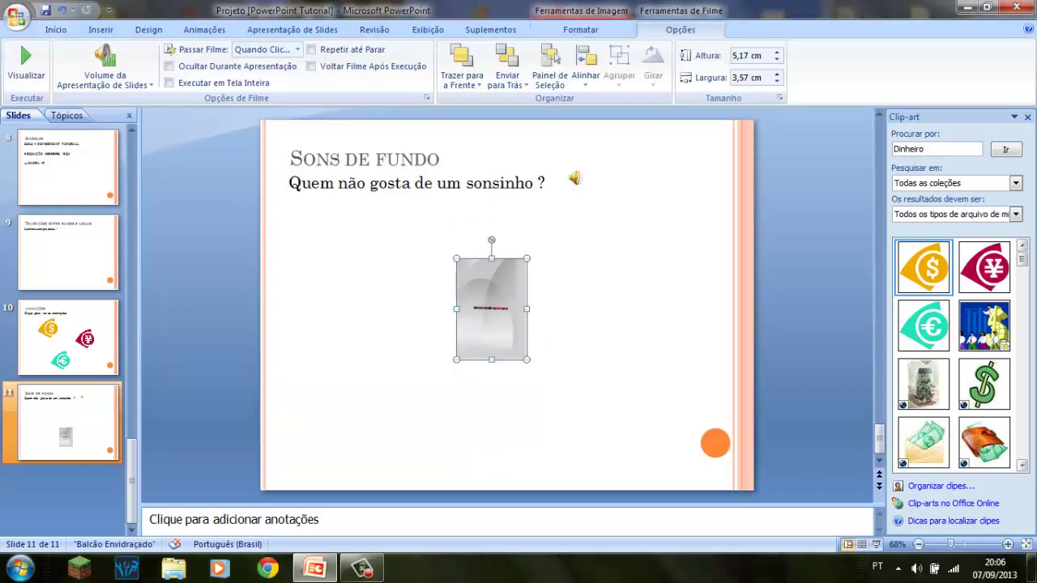
pyautogui.moveTo(527, 359); pyautogui.dragTo(643, 498)
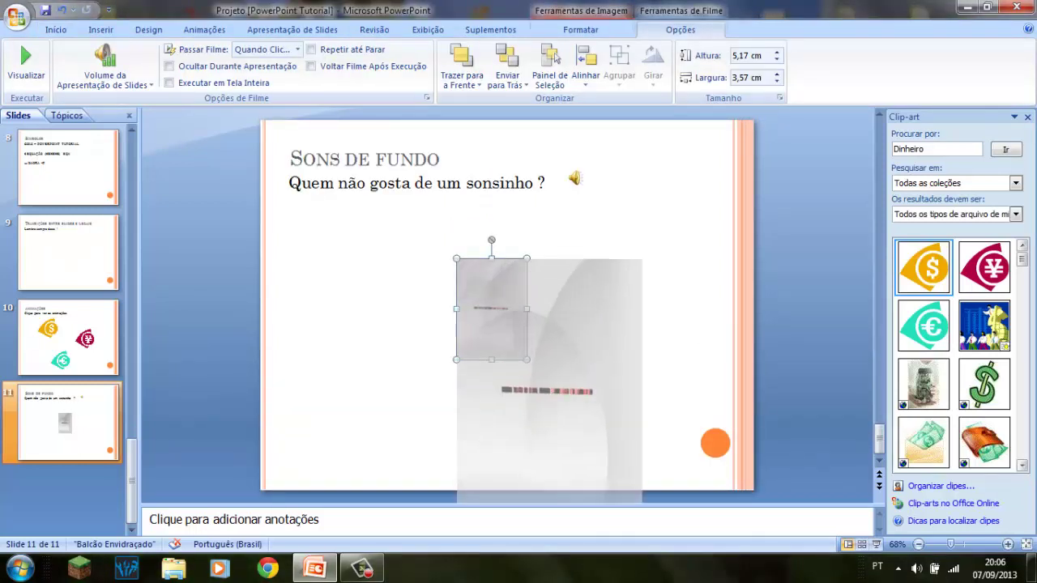
pyautogui.moveTo(549, 380)
pyautogui.mouseDown()
pyautogui.moveTo(523, 304)
pyautogui.moveTo(388, 303)
pyautogui.mouseUp()
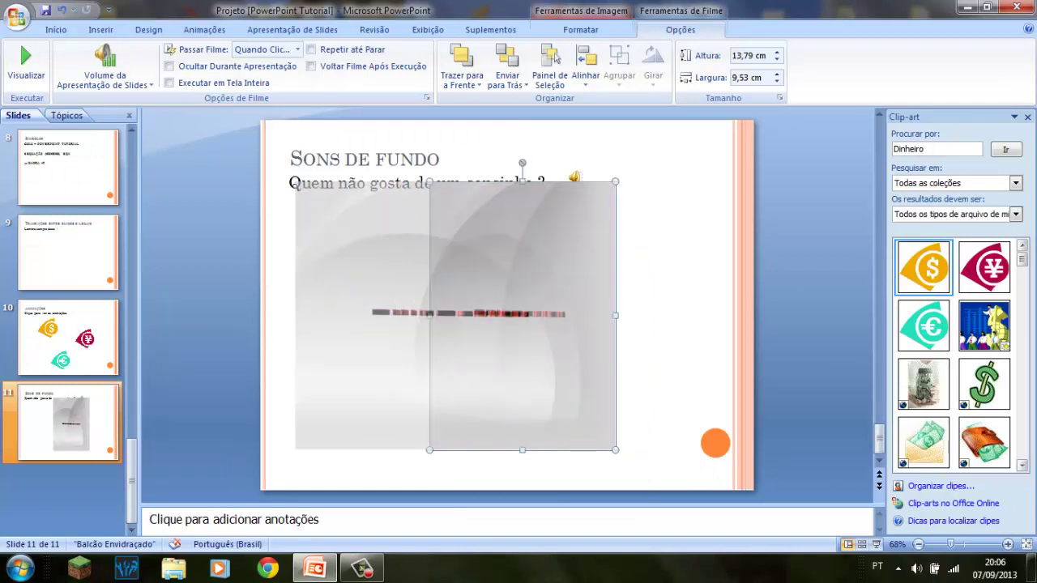
pyautogui.moveTo(295, 317); pyautogui.dragTo(294, 316)
pyautogui.moveTo(455, 316)
pyautogui.mouseDown()
pyautogui.moveTo(501, 357)
pyautogui.moveTo(490, 339)
pyautogui.mouseUp()
pyautogui.click(876, 545)
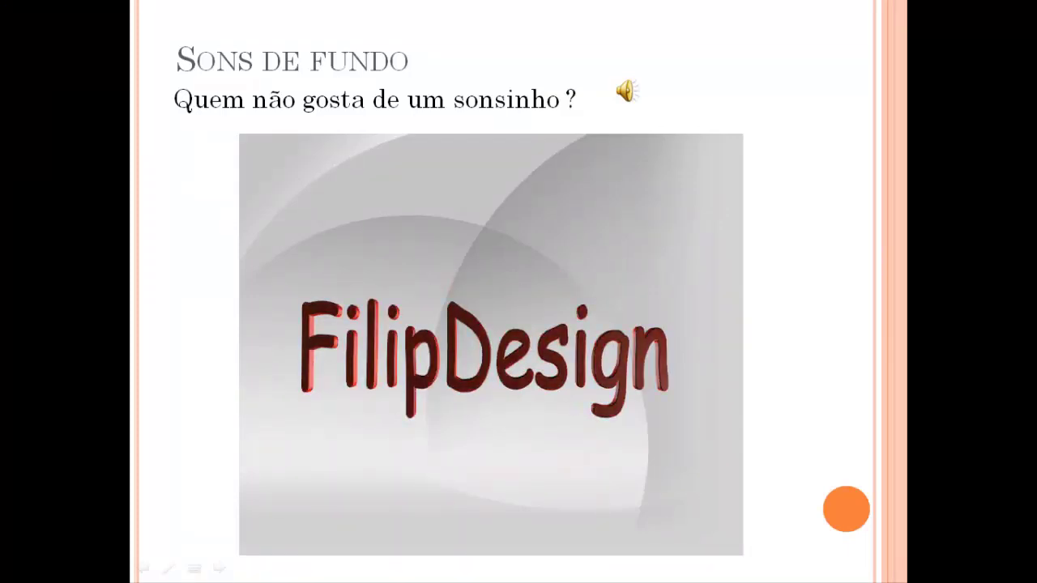
pyautogui.press('Escape')
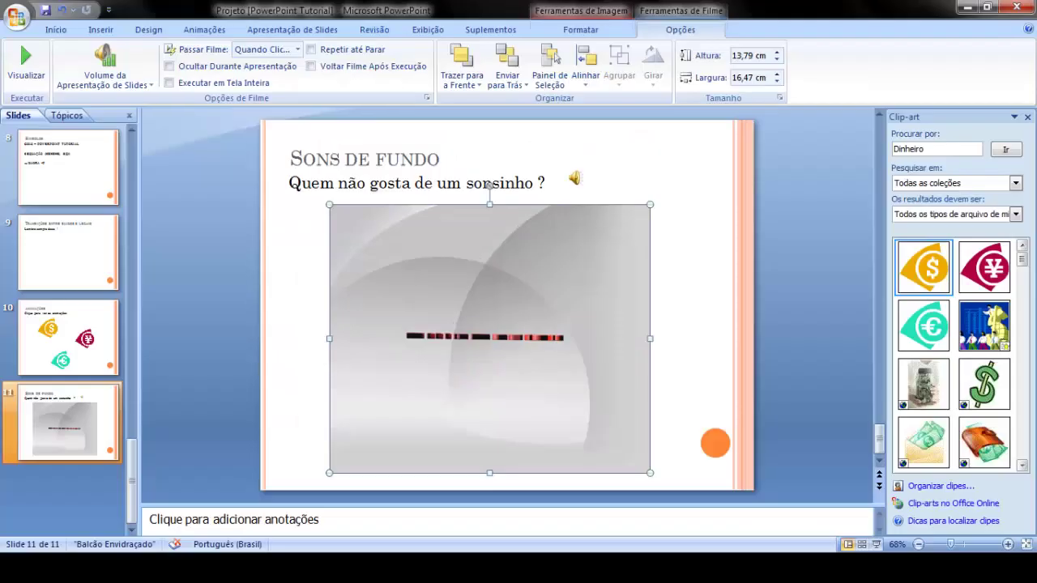
pyautogui.press('Escape')
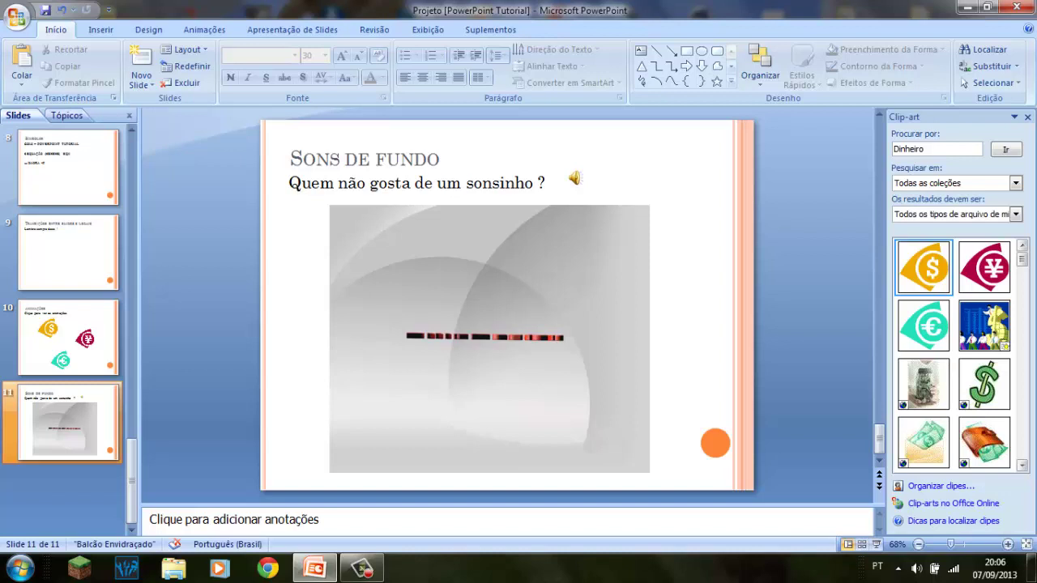
# Step: Select slide 11 and bring up the Inserir tab
pyautogui.click(68, 421)
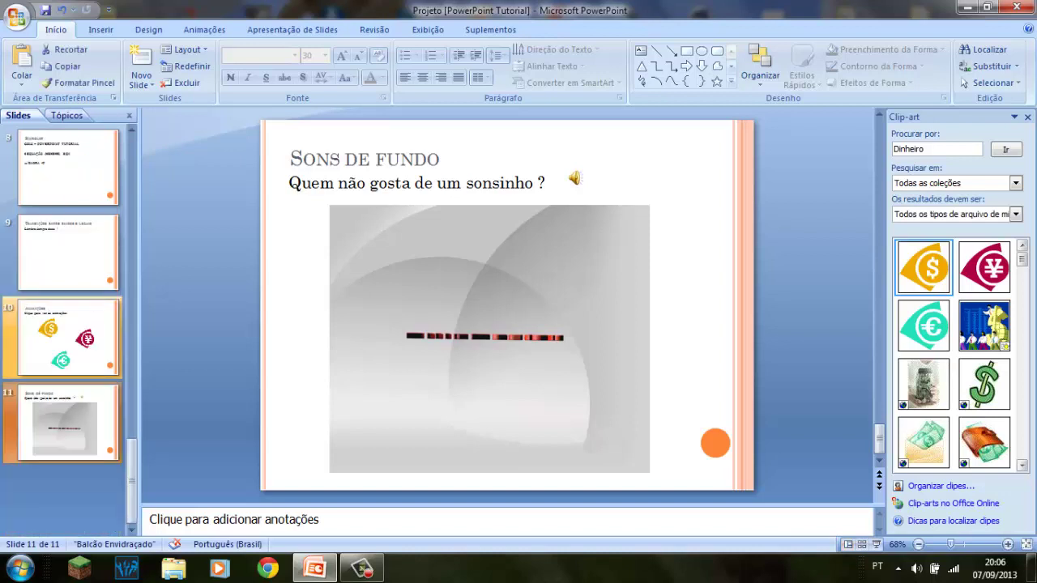
pyautogui.click(100, 29)
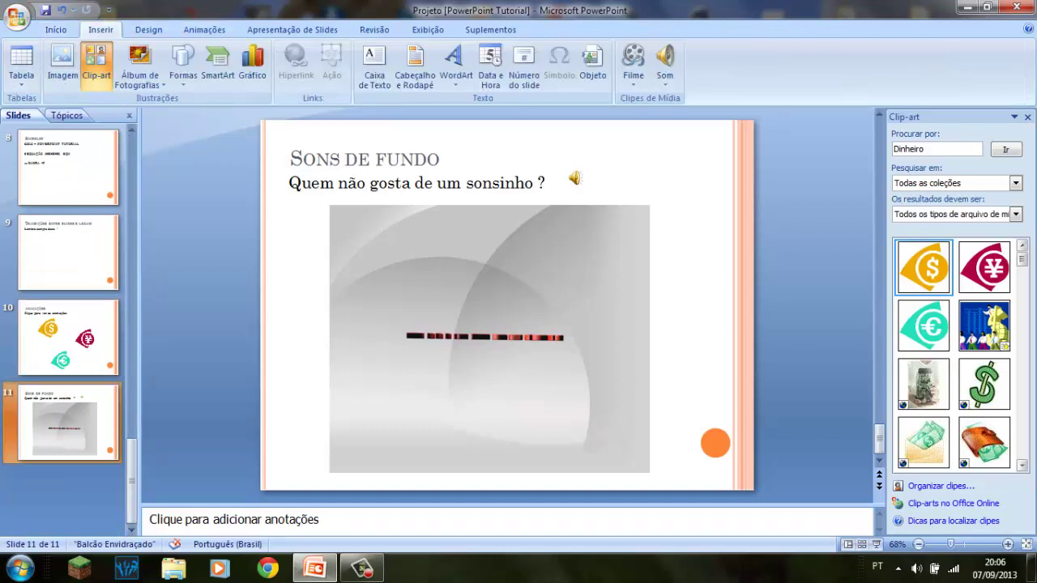